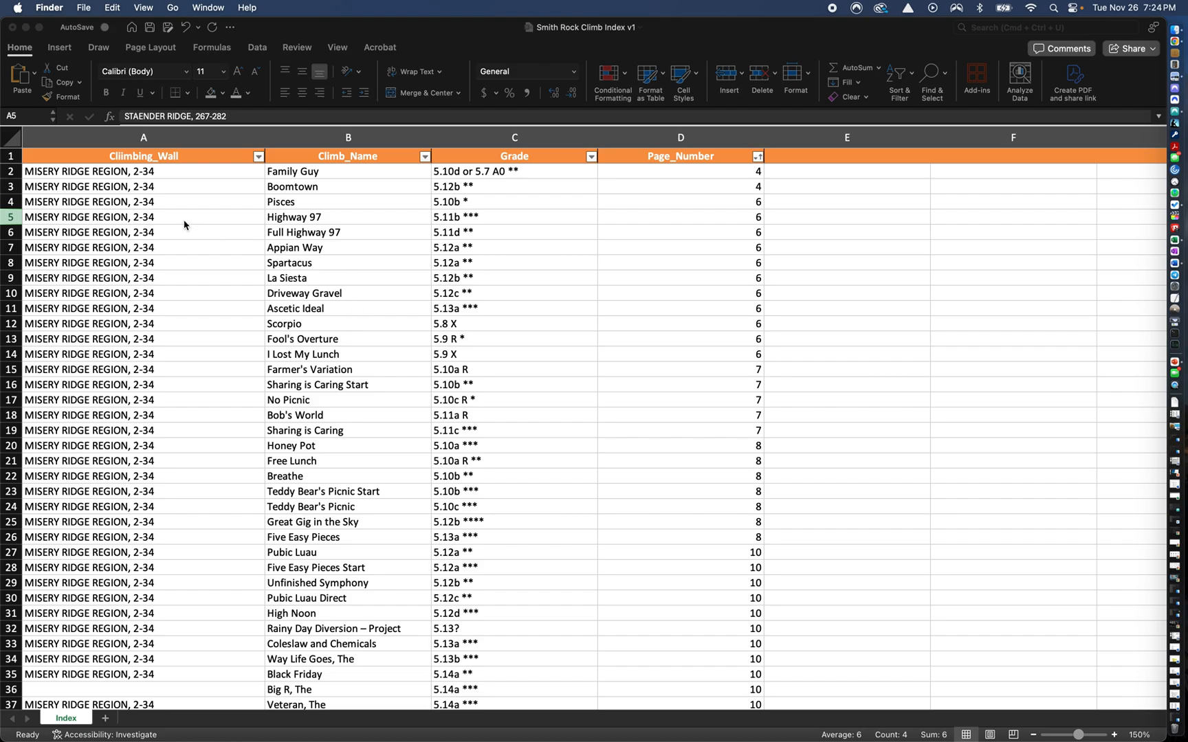
# Examine individual climb rows and browse how the index is ordered by page number
pyautogui.click(12, 203)
pyautogui.click(11, 202)
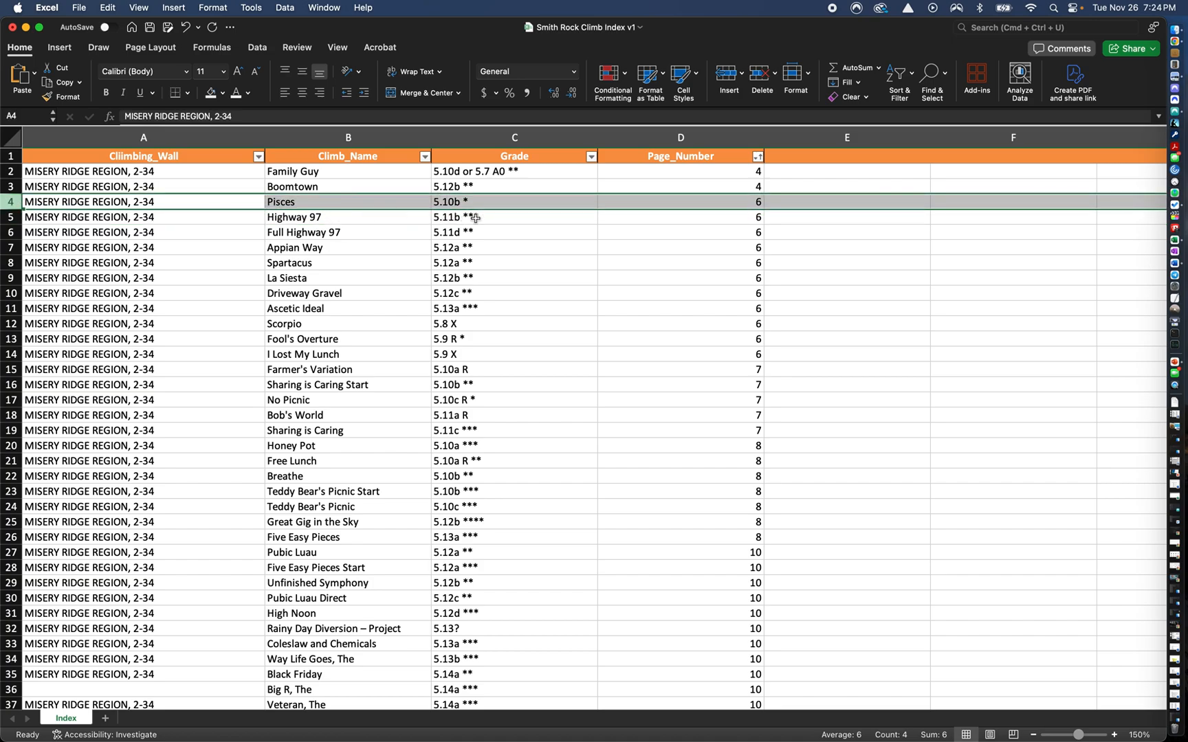
pyautogui.click(12, 232)
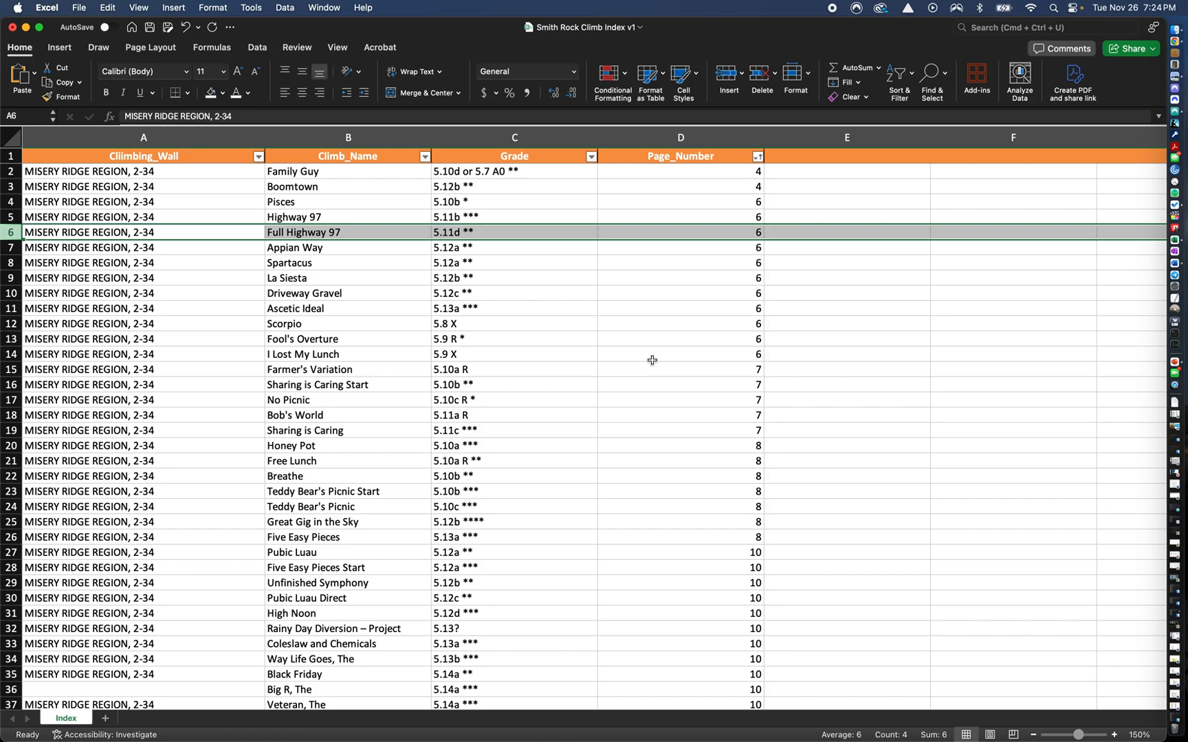
pyautogui.click(16, 309)
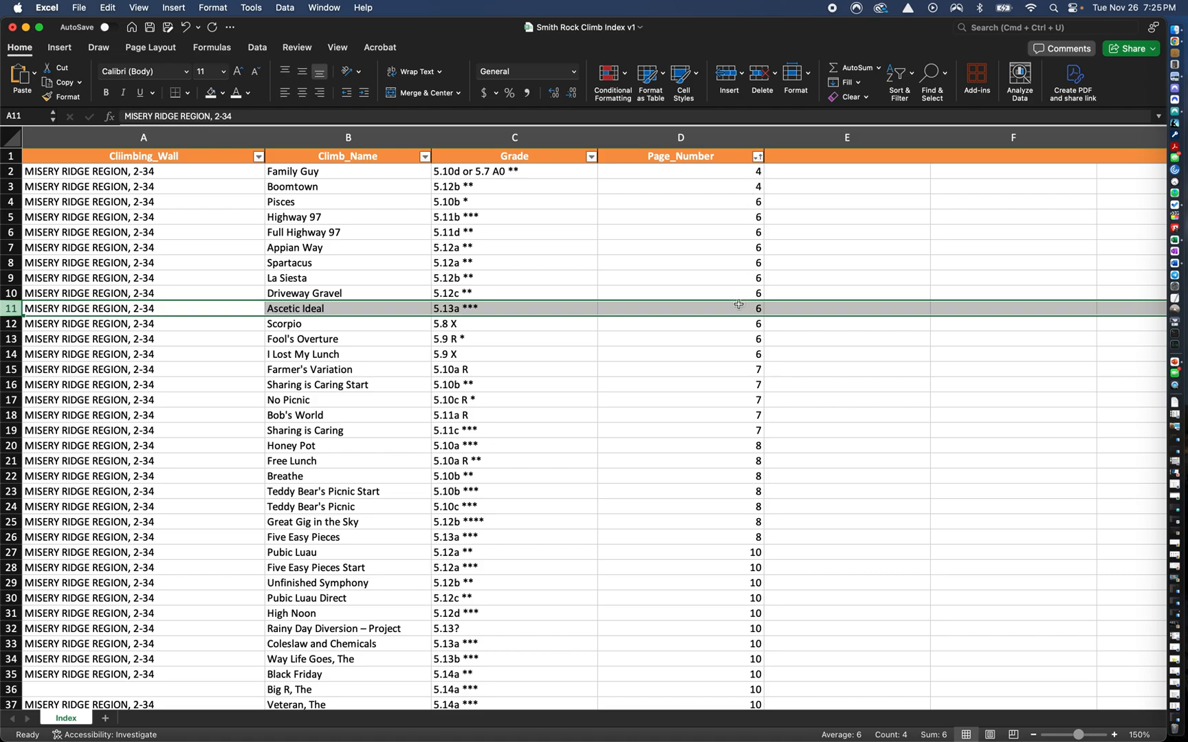
pyautogui.scroll(-20, 746, 426)
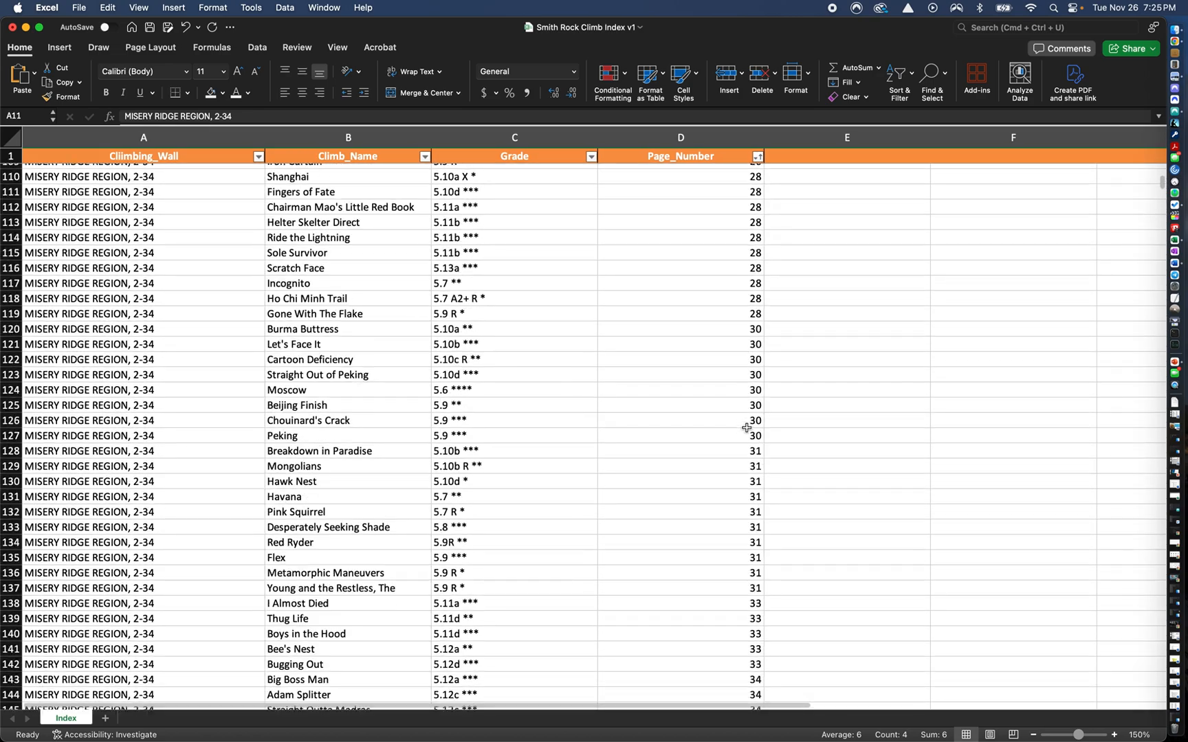
pyautogui.scroll(-20, 746, 427)
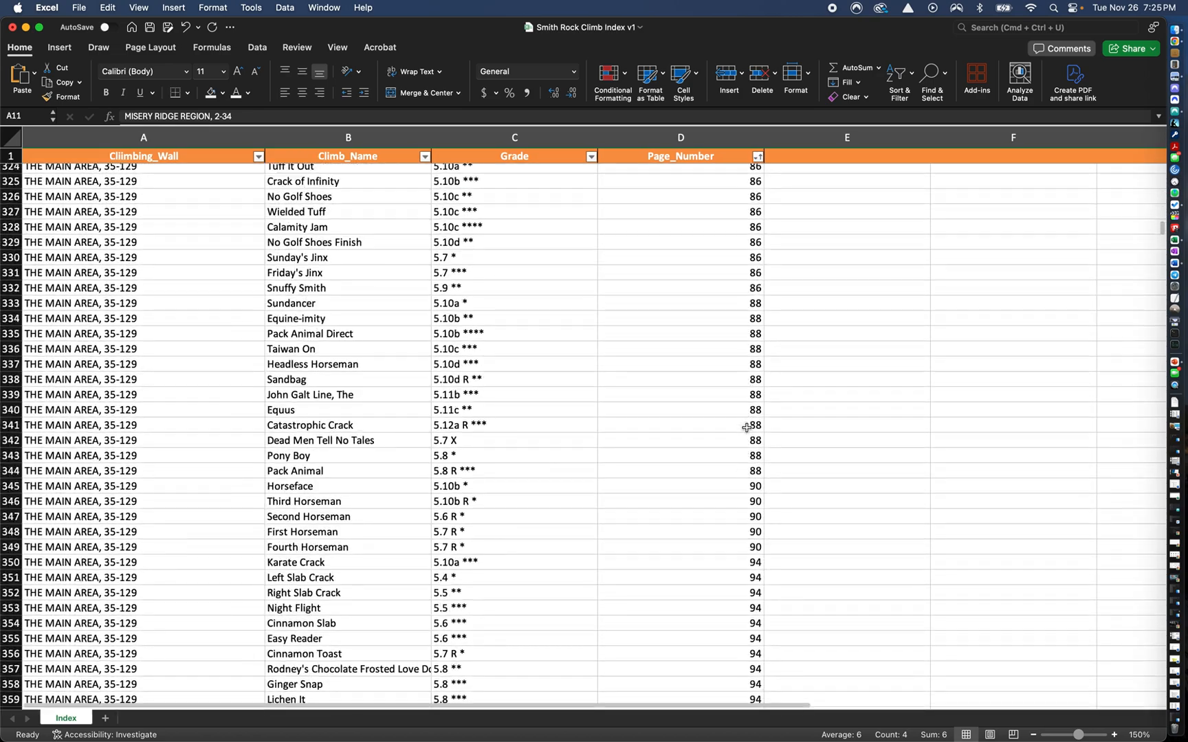
pyautogui.scroll(20, 746, 427)
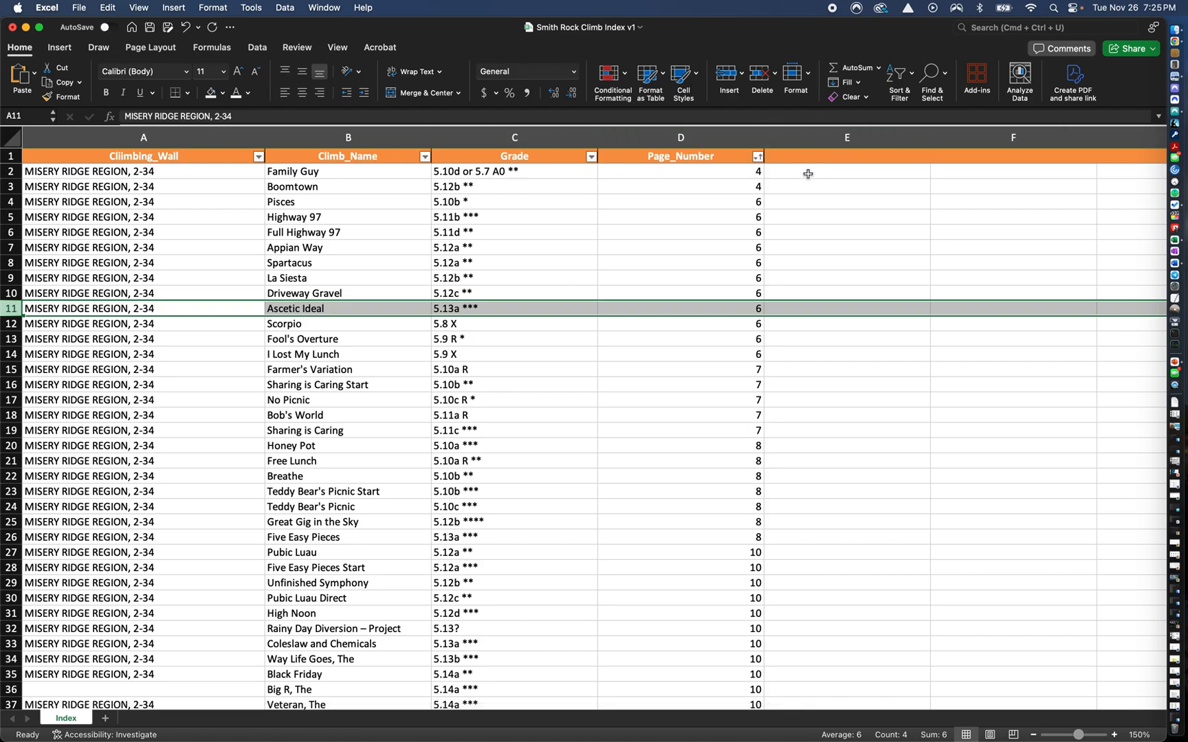
# Sort the index by Page_Number in descending order, and return it to ascending order
pyautogui.click(757, 157)
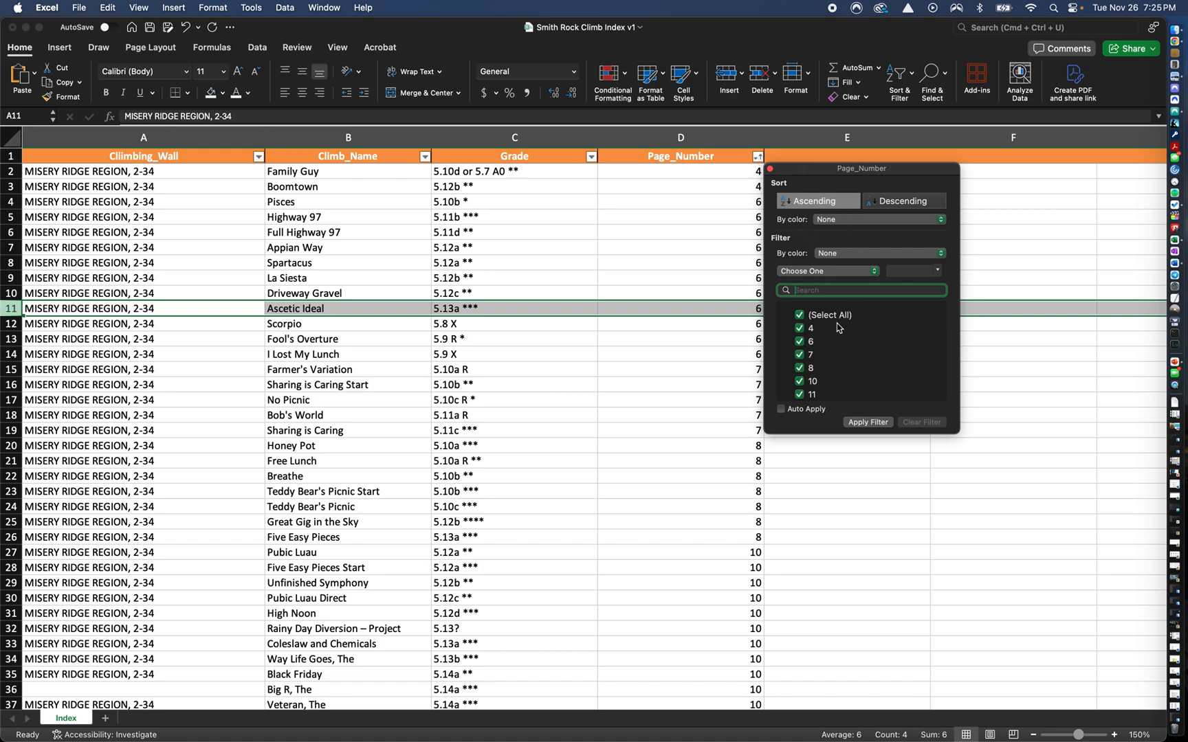
pyautogui.click(897, 202)
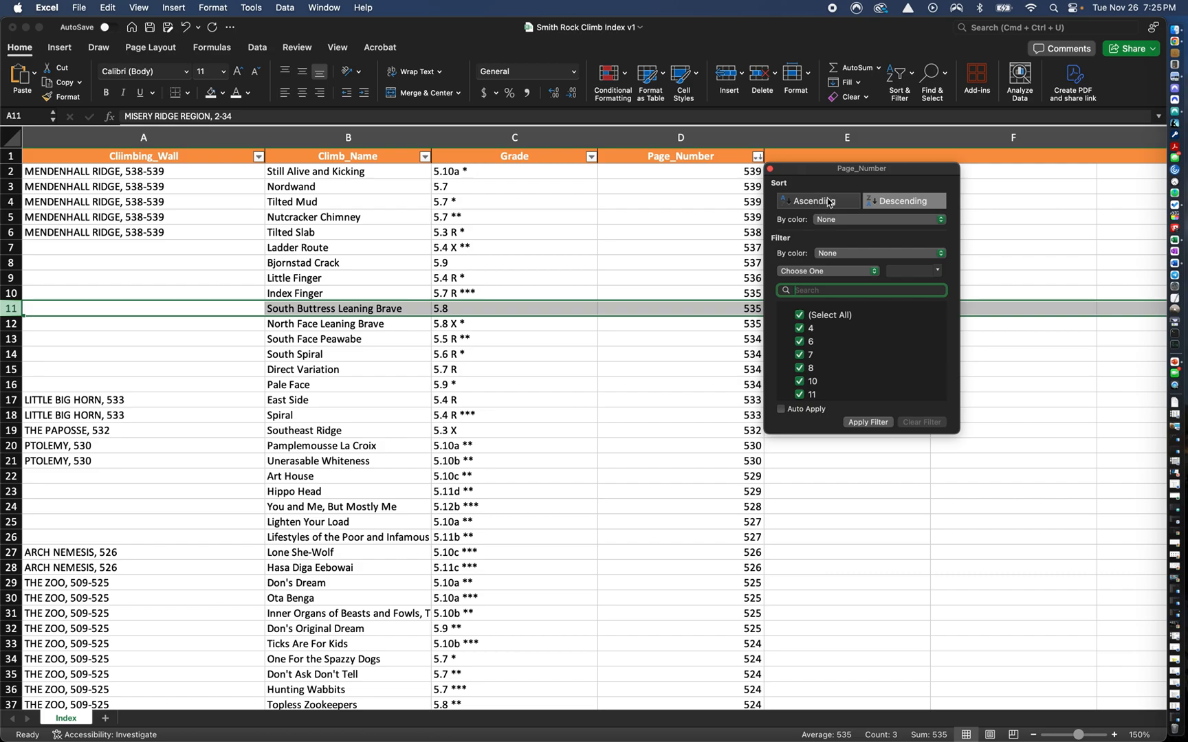
pyautogui.scroll(-4, 830, 385)
pyautogui.scroll(4, 828, 347)
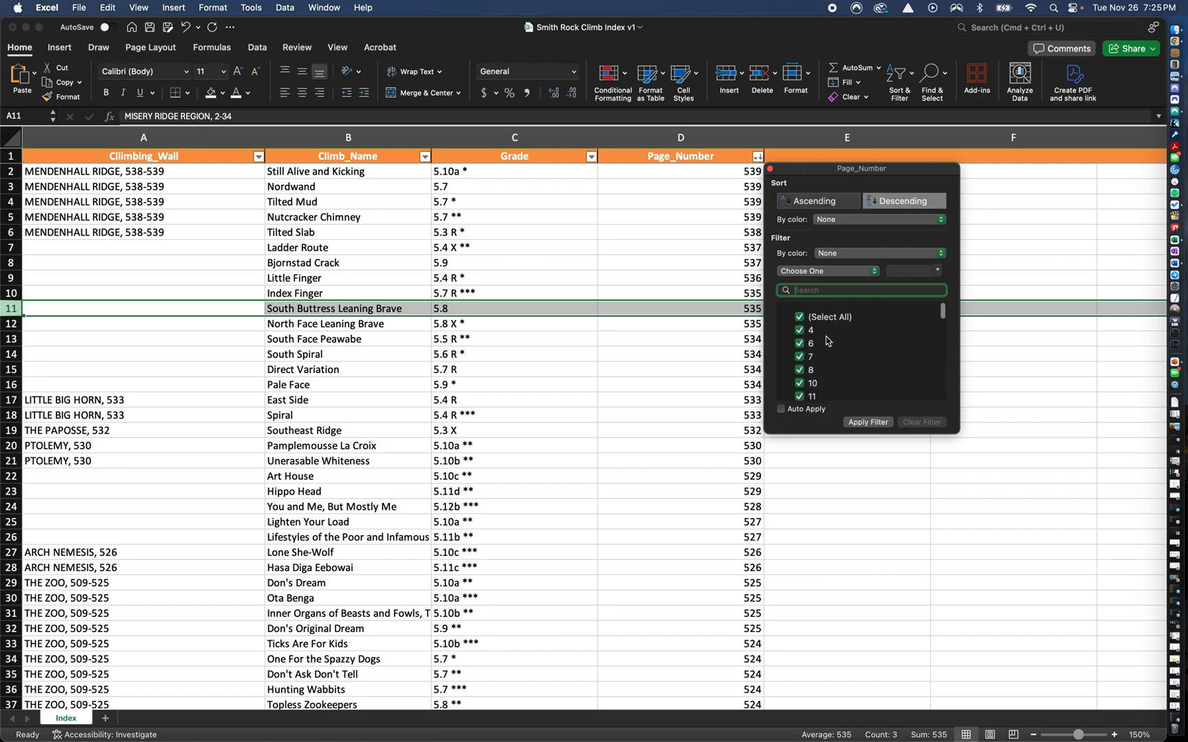
pyautogui.click(805, 201)
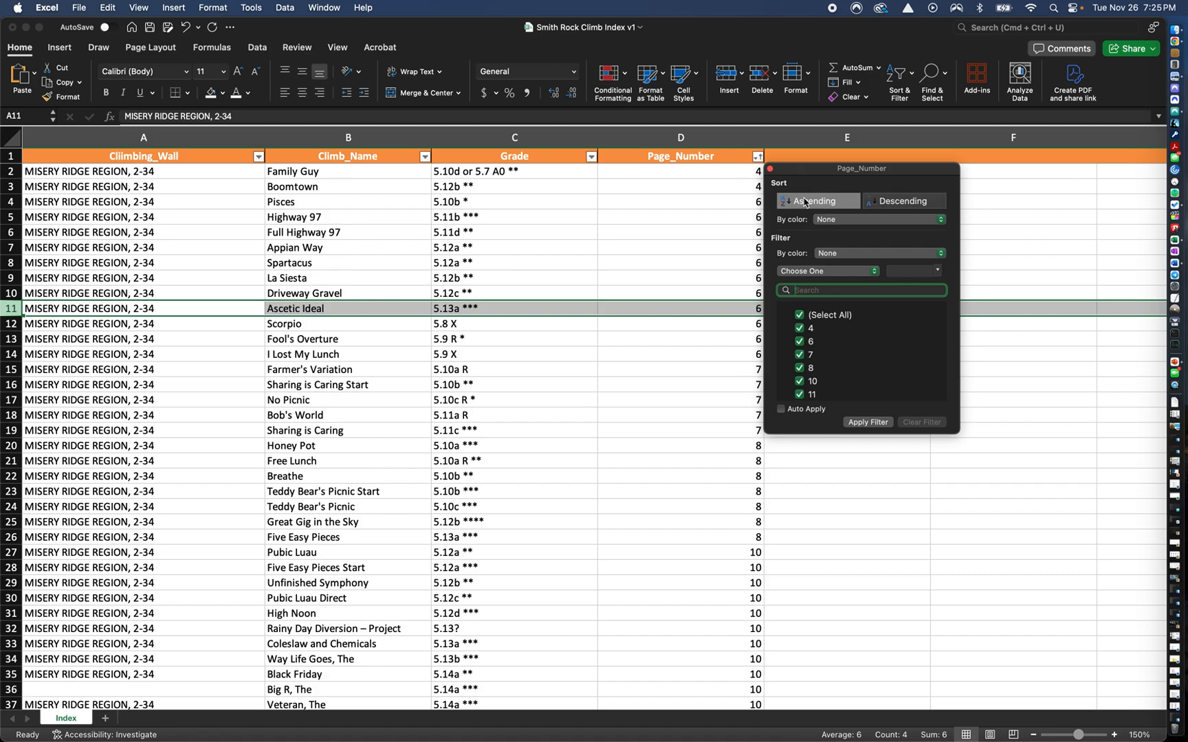
pyautogui.click(637, 227)
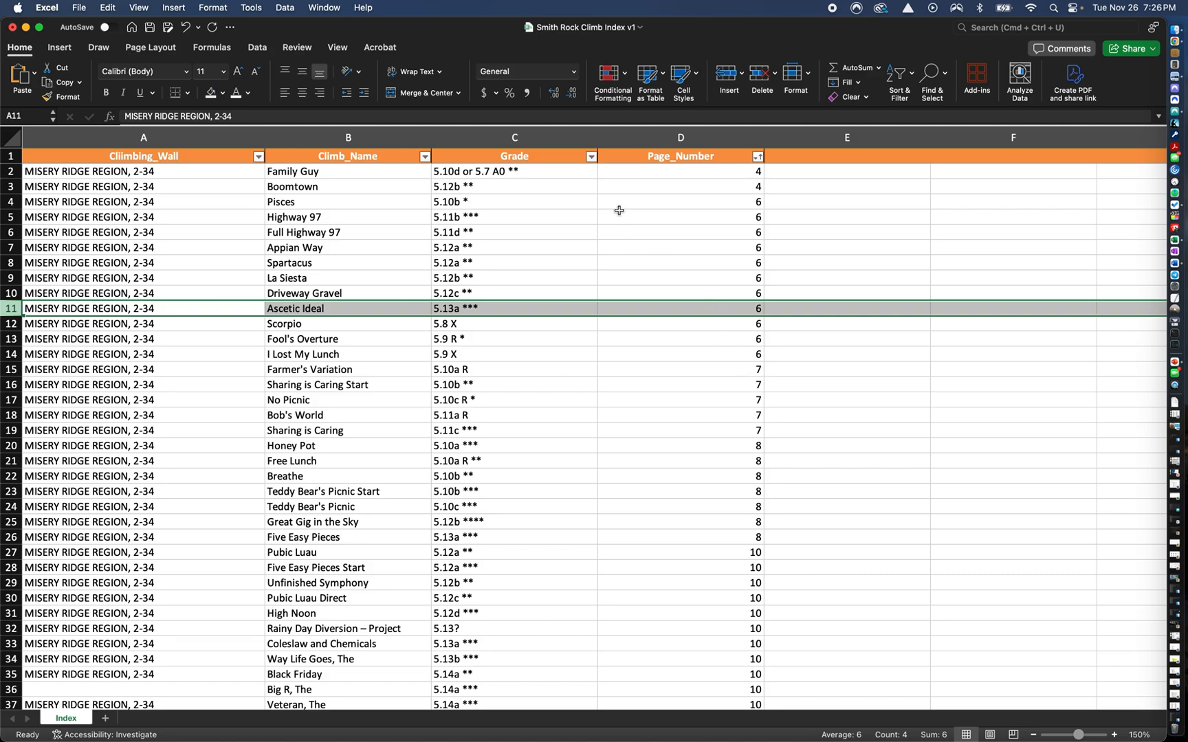
# Filter the Grade column to only 5.10a *, 5.10a ***, and both the normally and widely spaced 5.10a ** entries
pyautogui.click(591, 157)
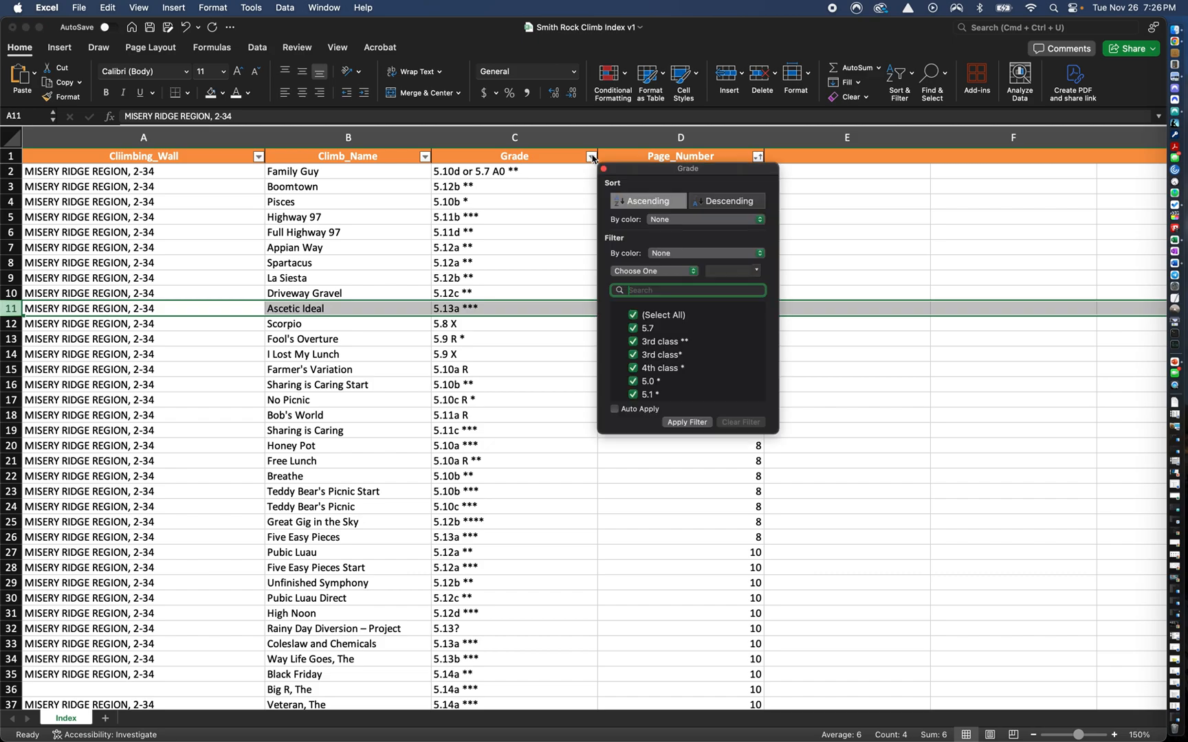
pyautogui.click(633, 316)
pyautogui.scroll(-4, 663, 370)
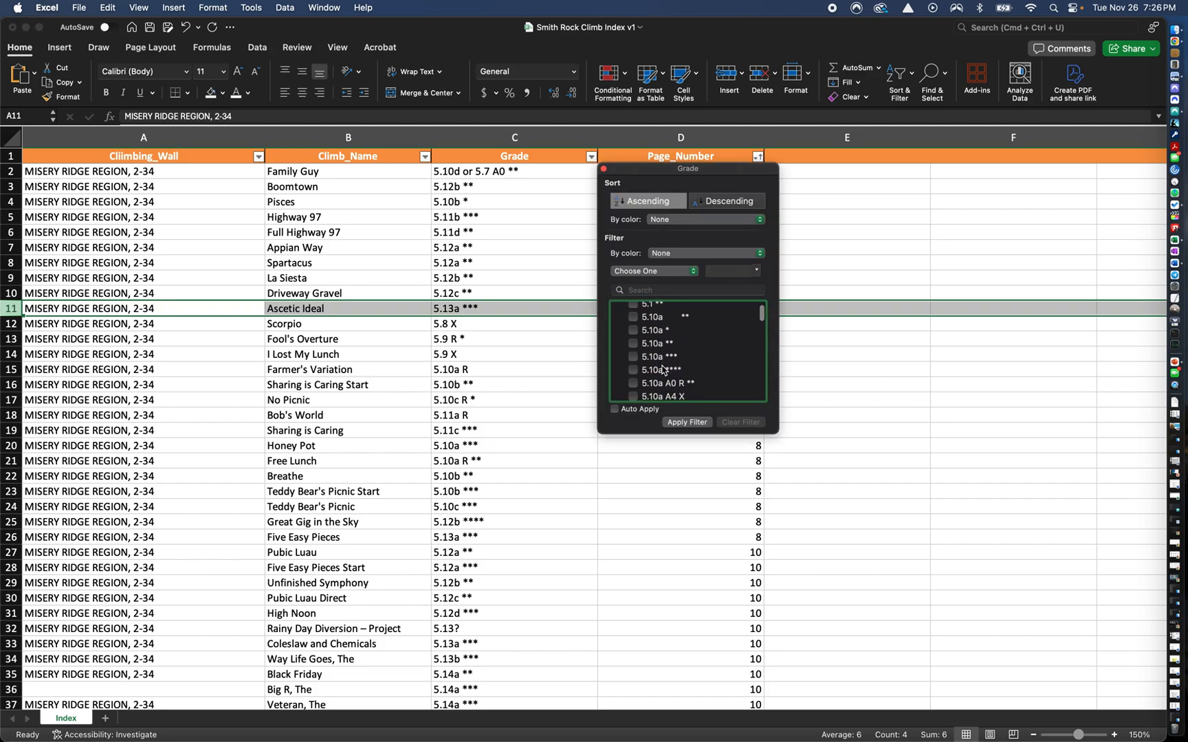
pyautogui.scroll(2, 680, 333)
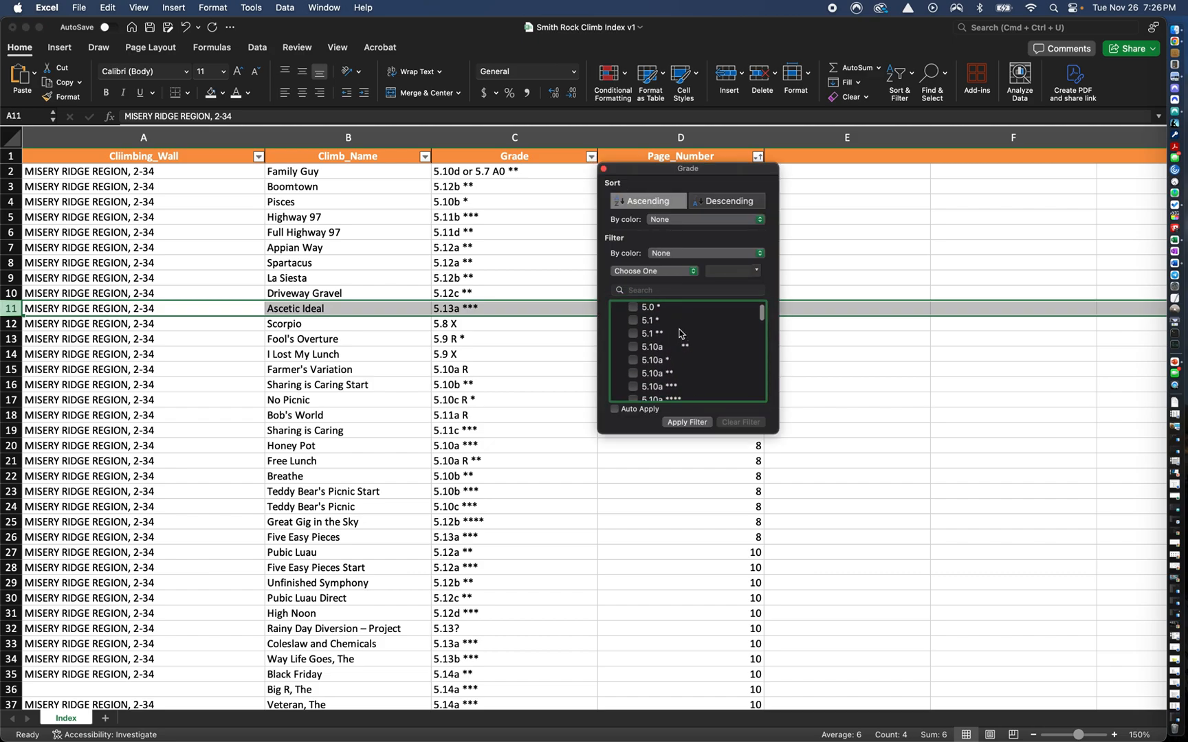
pyautogui.click(633, 346)
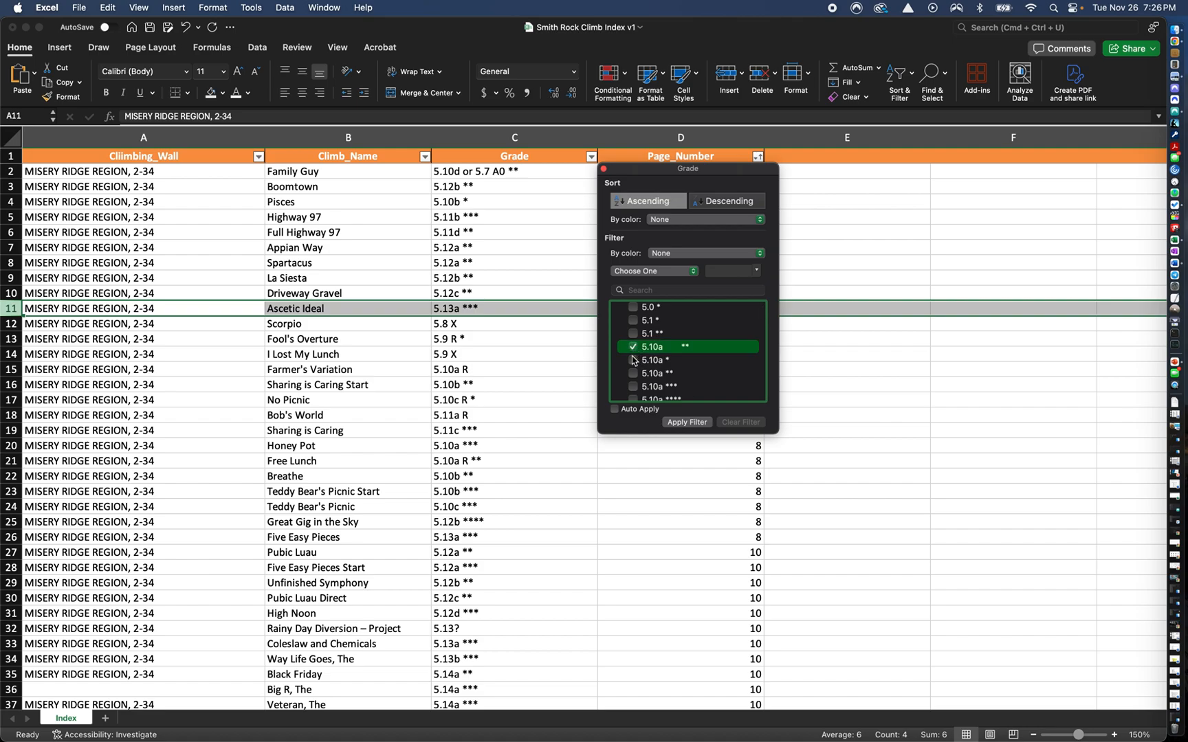
pyautogui.click(633, 361)
pyautogui.click(634, 373)
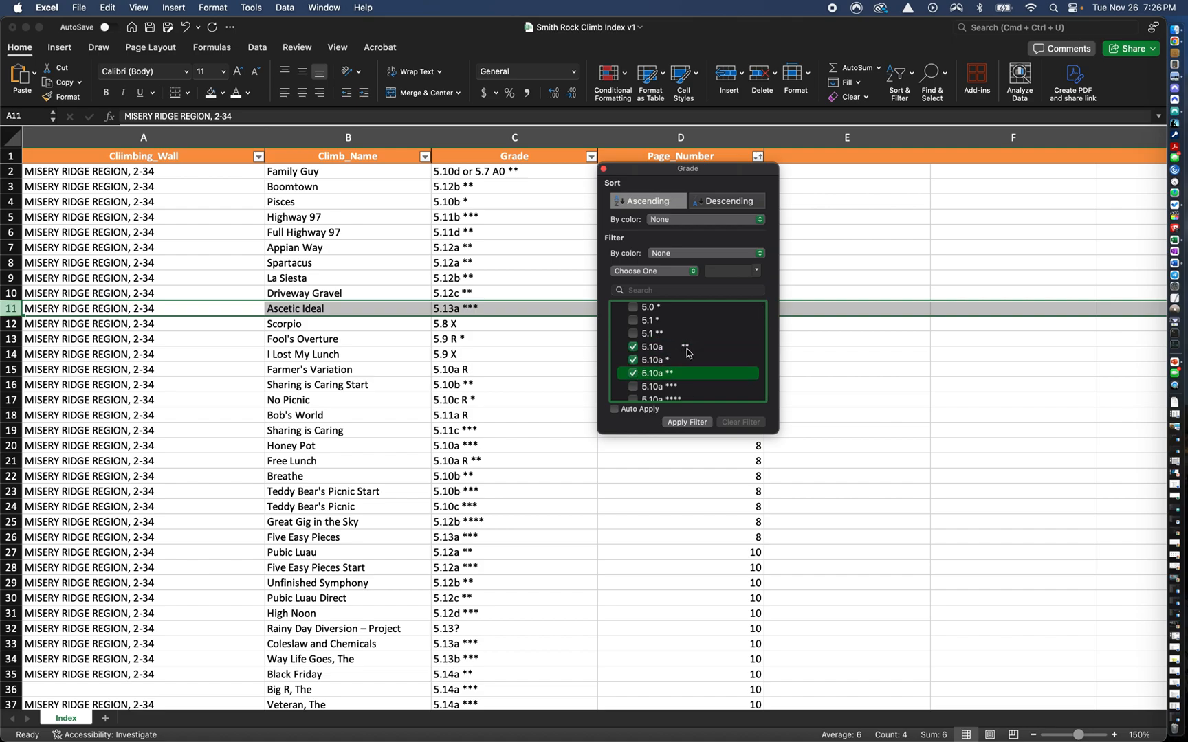
pyautogui.click(634, 387)
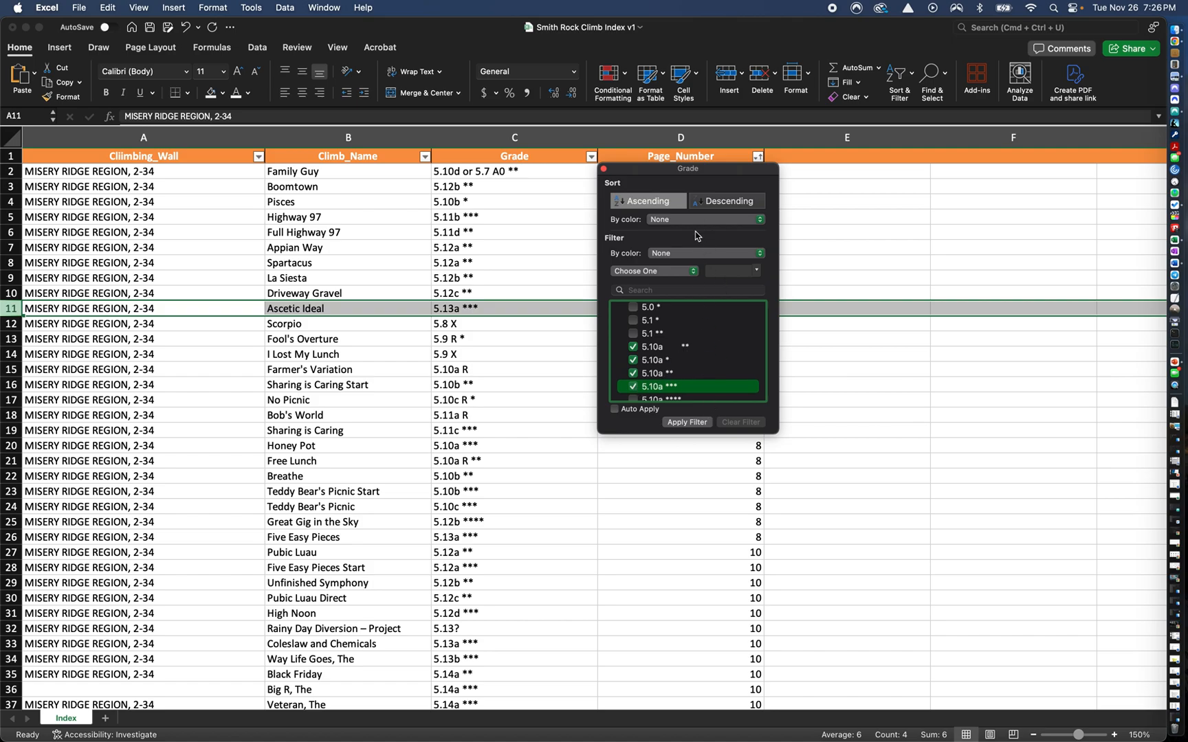
pyautogui.click(693, 422)
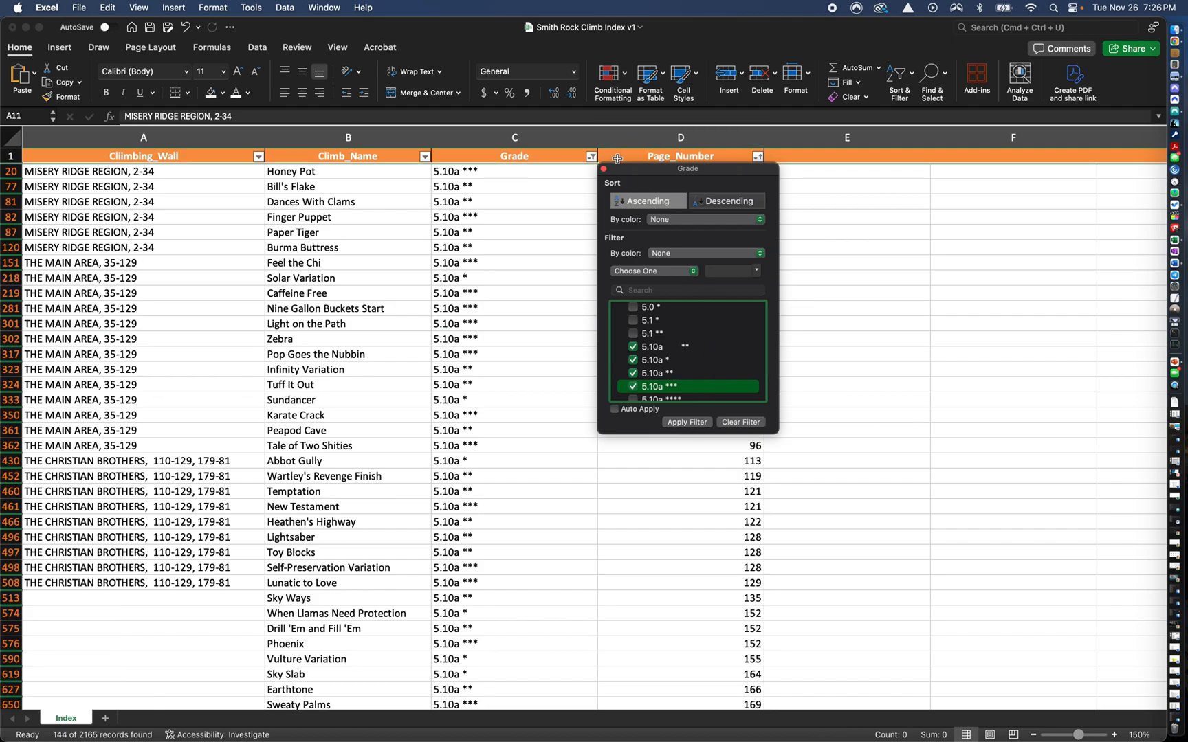
pyautogui.click(553, 216)
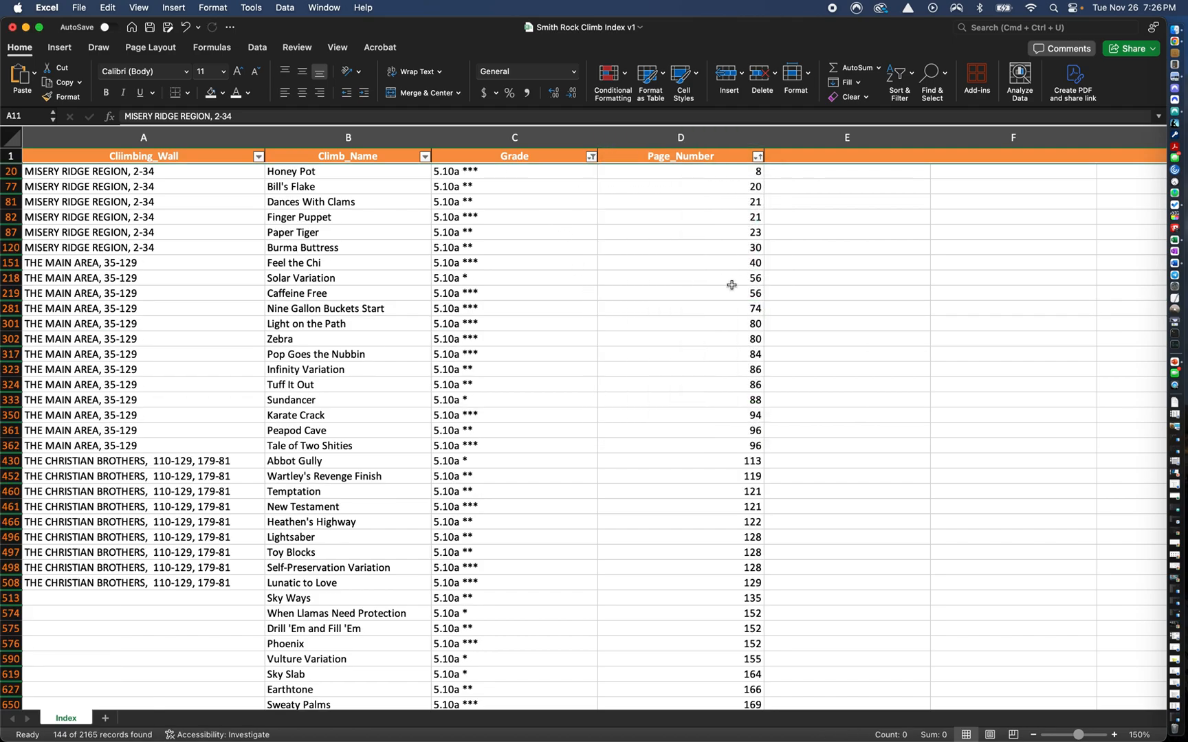
# Review the filtered 5.10a climbs through the end of the list, checking their climbing walls, blank wall cells and page numbers
pyautogui.scroll(-20, 675, 334)
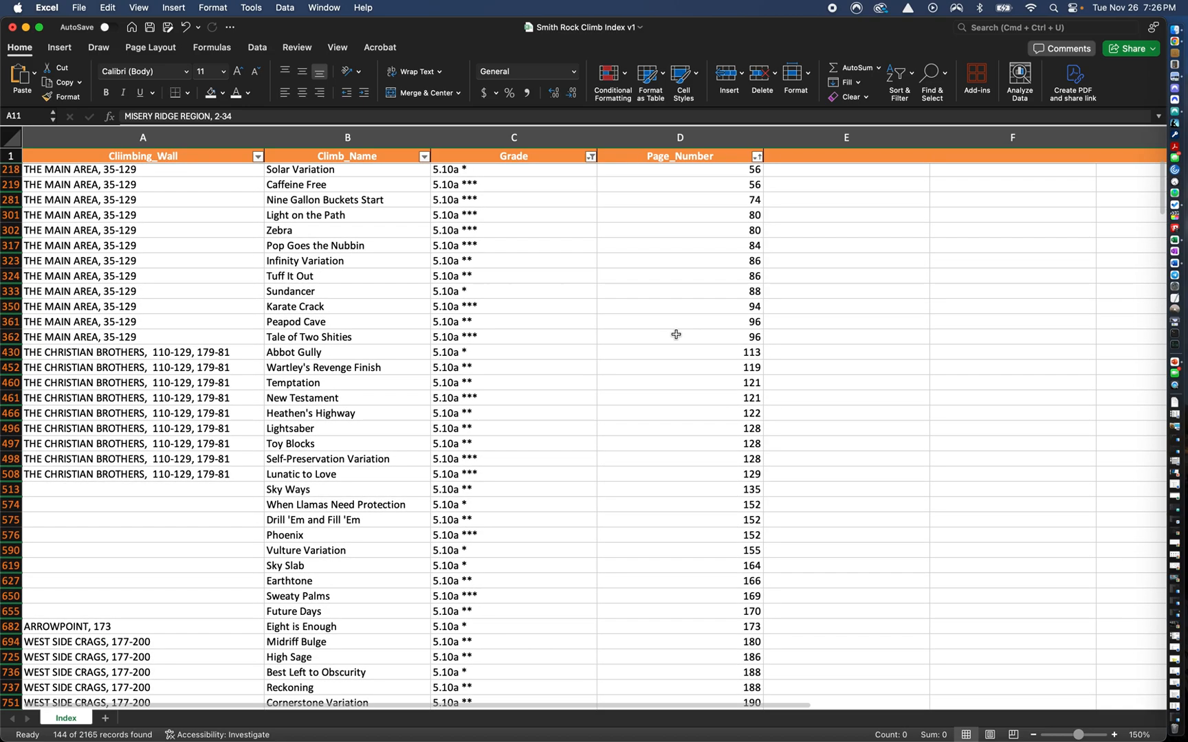
pyautogui.scroll(17, 676, 334)
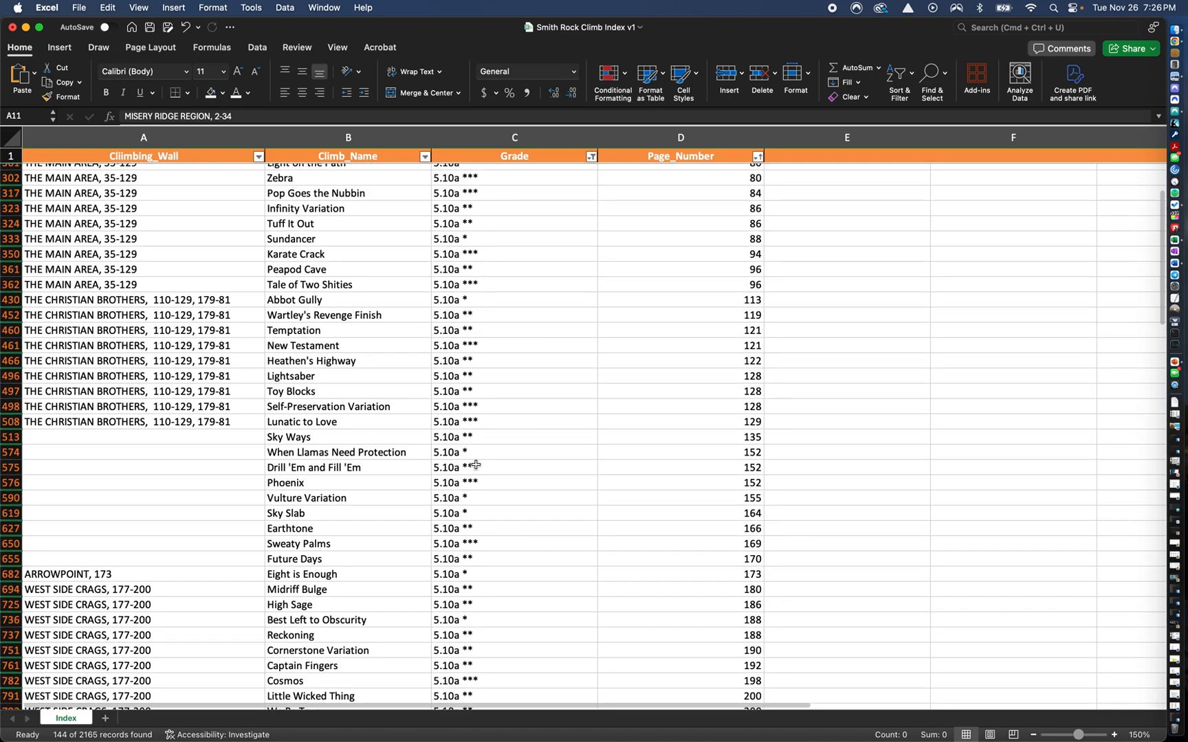
pyautogui.scroll(5, 748, 310)
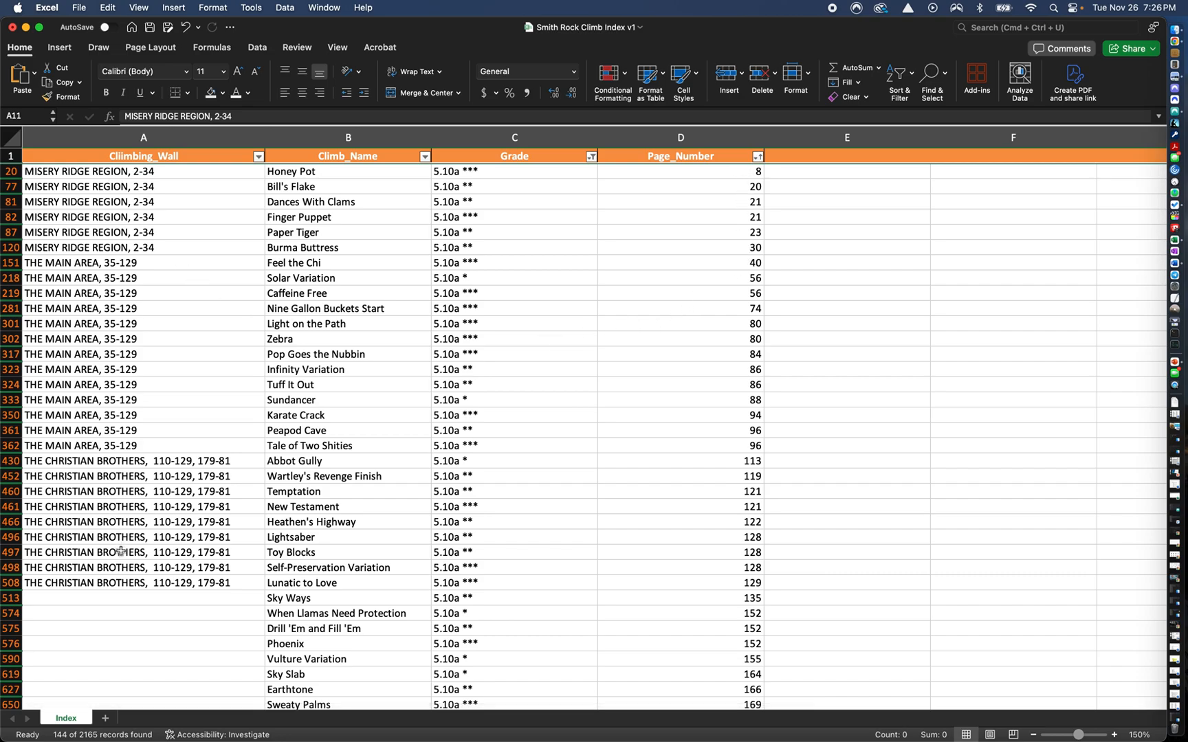
pyautogui.scroll(-10, 127, 560)
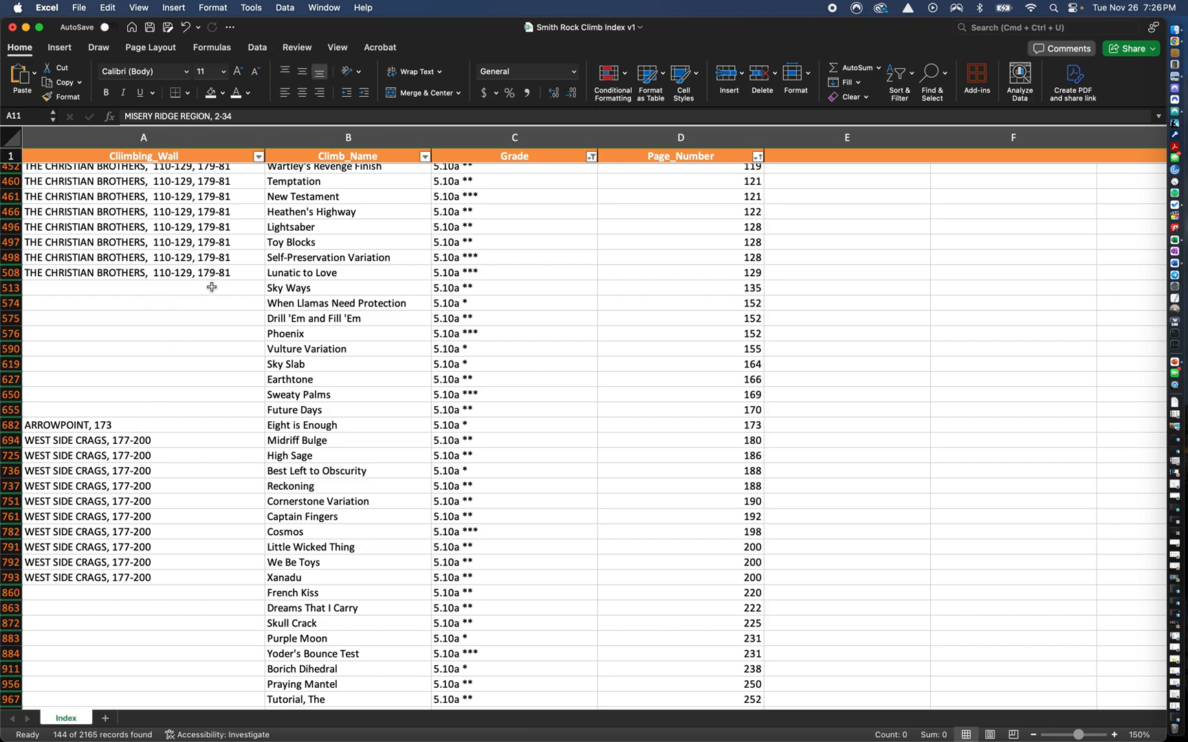
pyautogui.scroll(1, 227, 266)
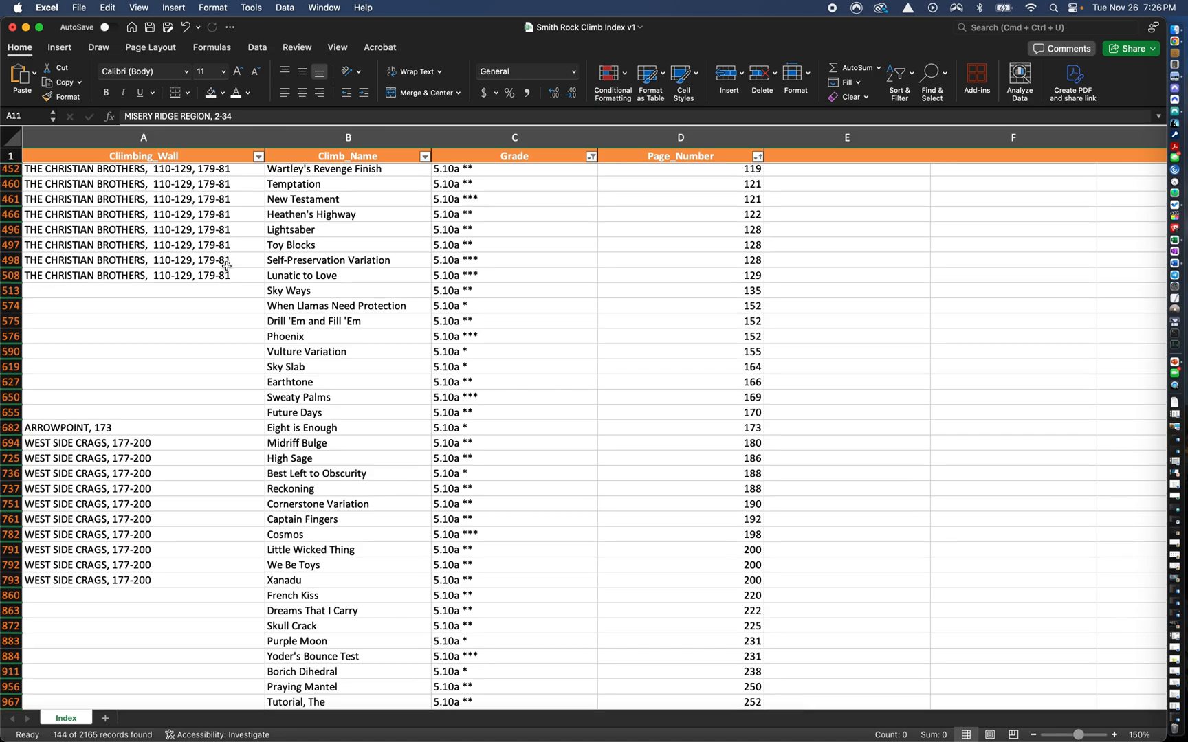
pyautogui.scroll(5, 227, 265)
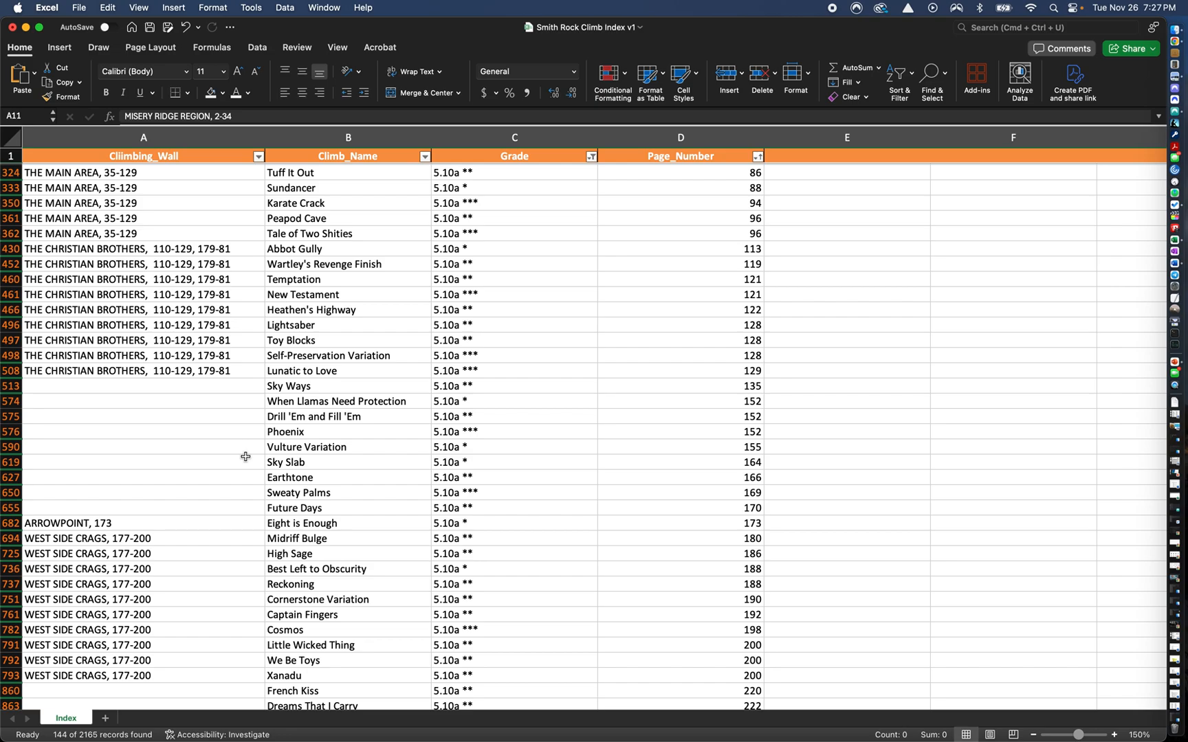
pyautogui.scroll(-5, 212, 402)
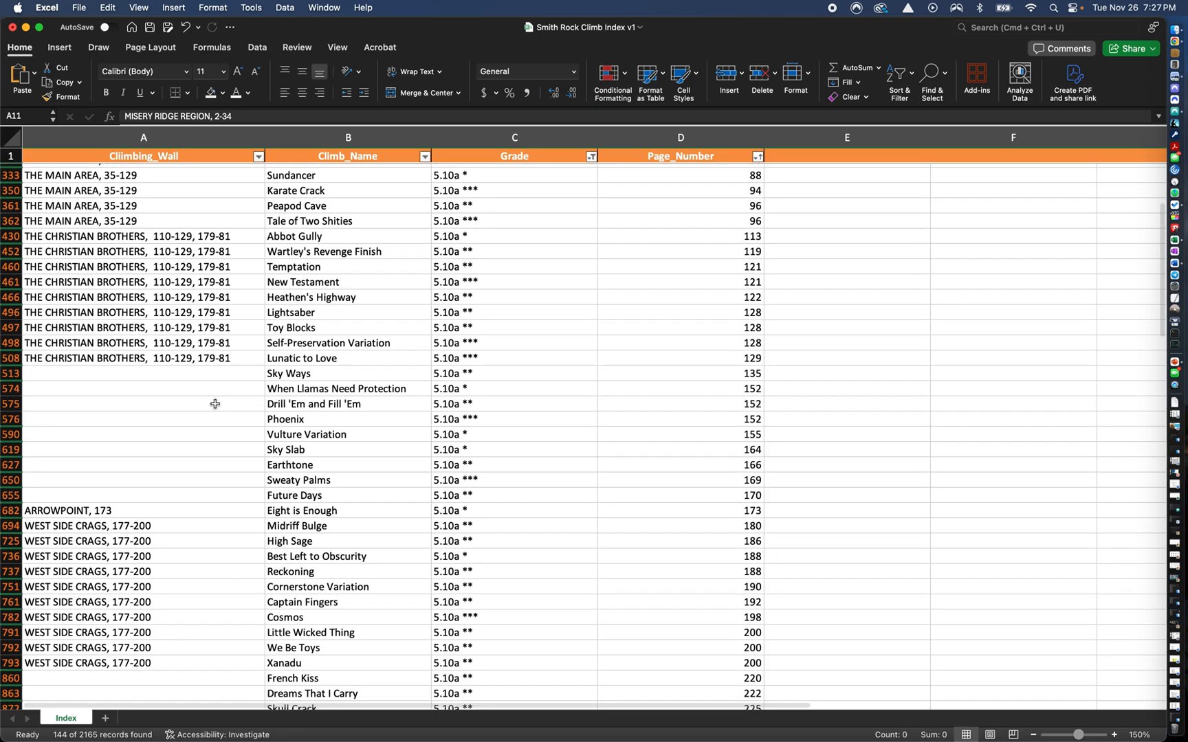
pyautogui.scroll(-8, 147, 571)
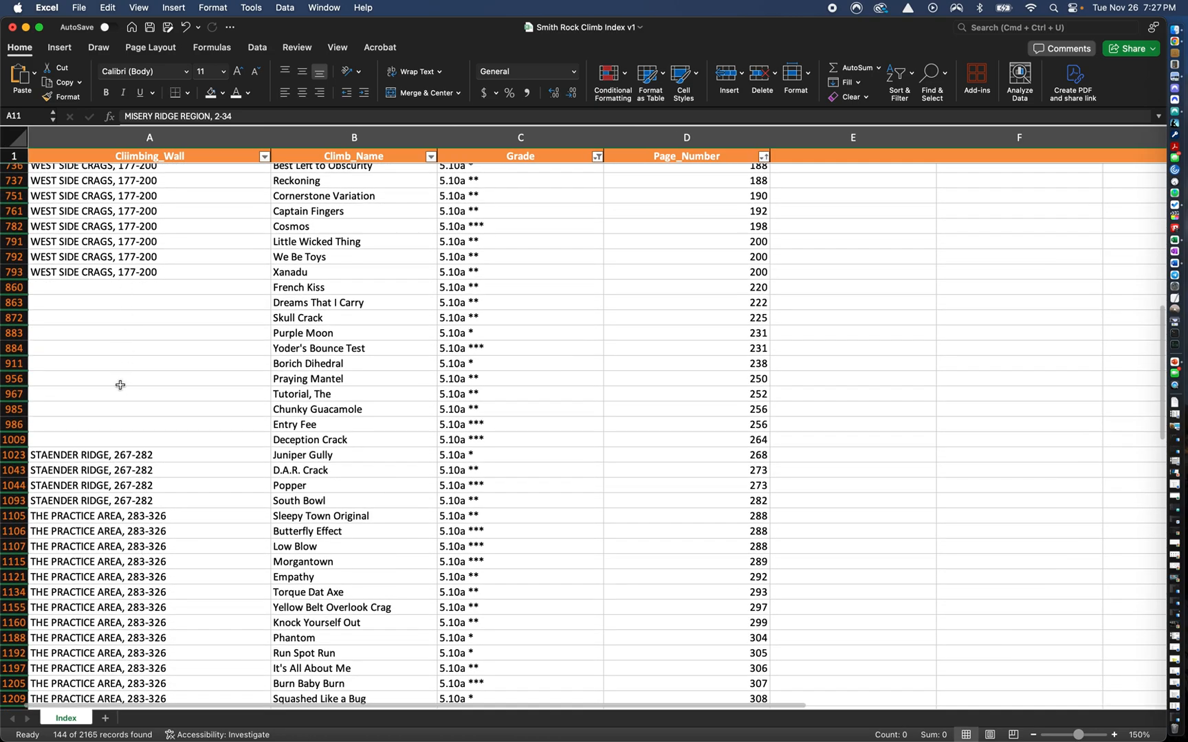
pyautogui.scroll(20, 223, 448)
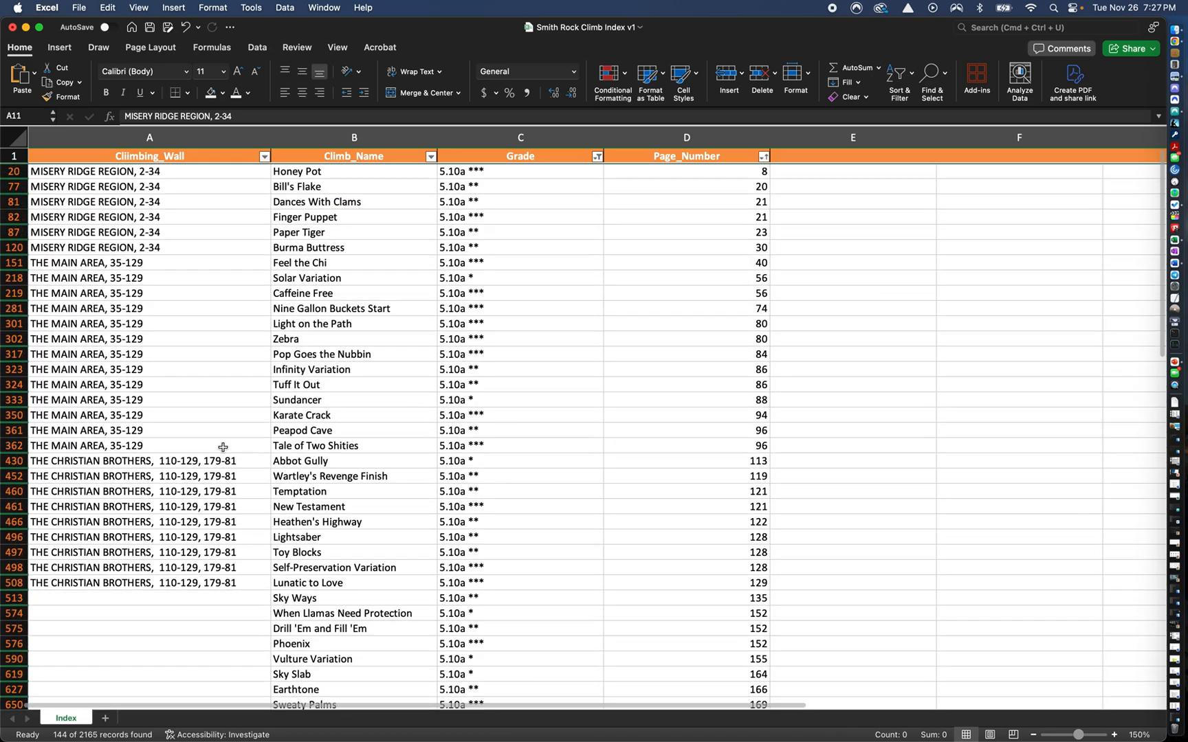
pyautogui.scroll(-20, 223, 447)
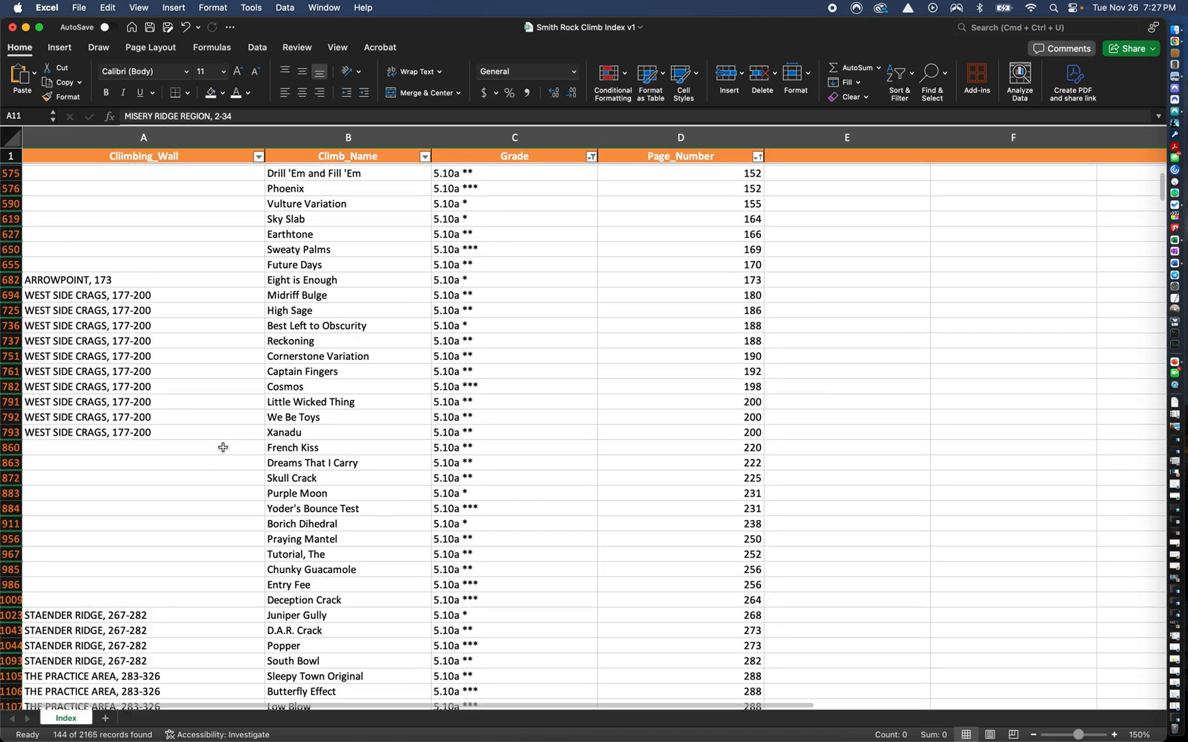
pyautogui.scroll(-20, 222, 447)
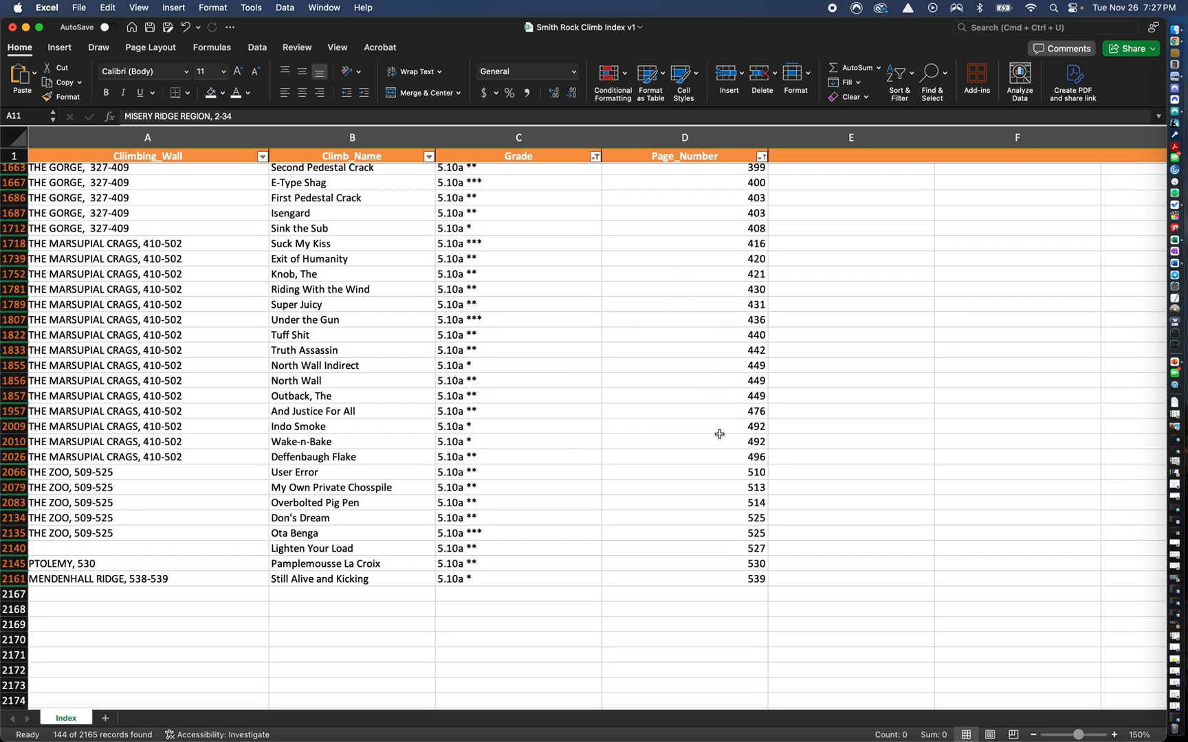
pyautogui.scroll(20, 150, 344)
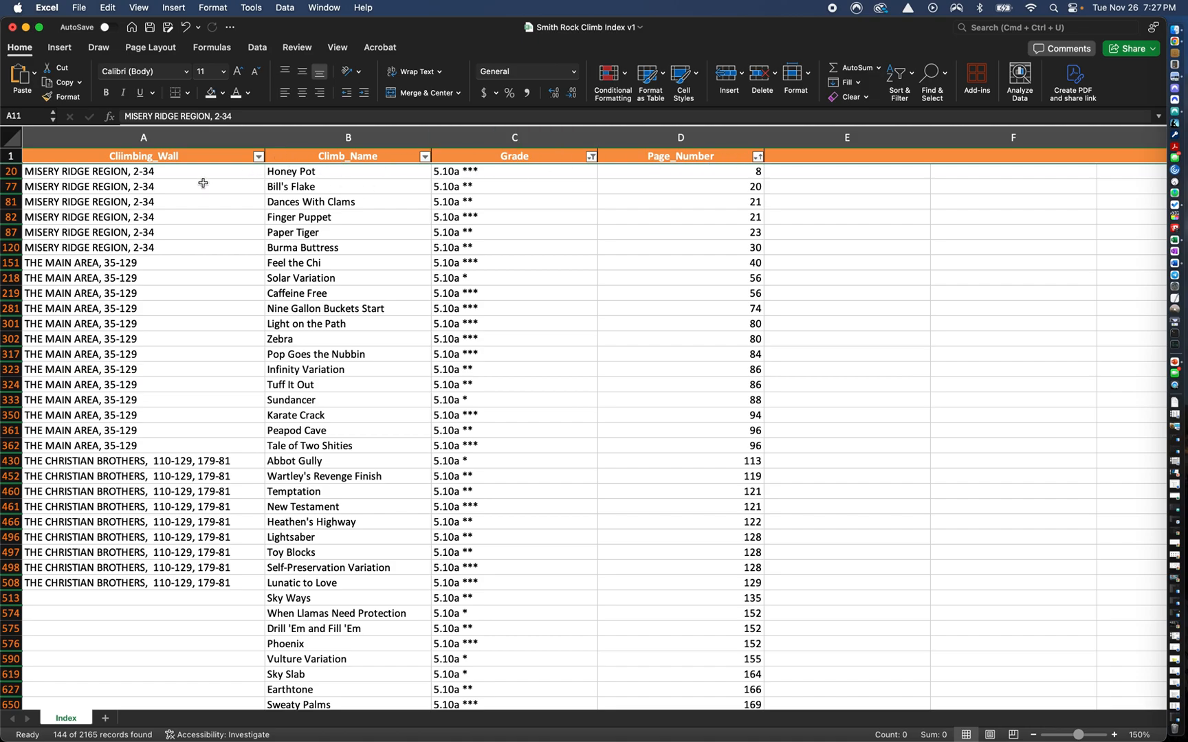
pyautogui.scroll(-2, 163, 256)
pyautogui.scroll(2, 163, 256)
pyautogui.scroll(-5, 546, 247)
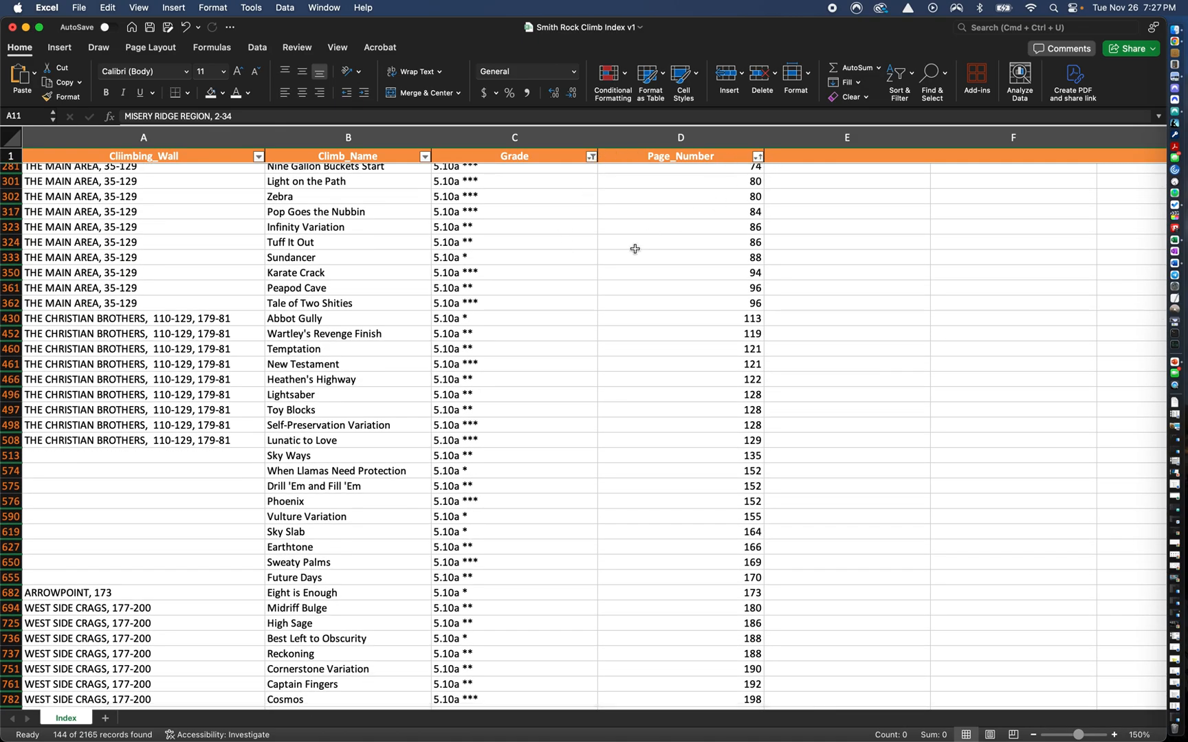
pyautogui.scroll(5, 634, 249)
pyautogui.scroll(-10, 320, 296)
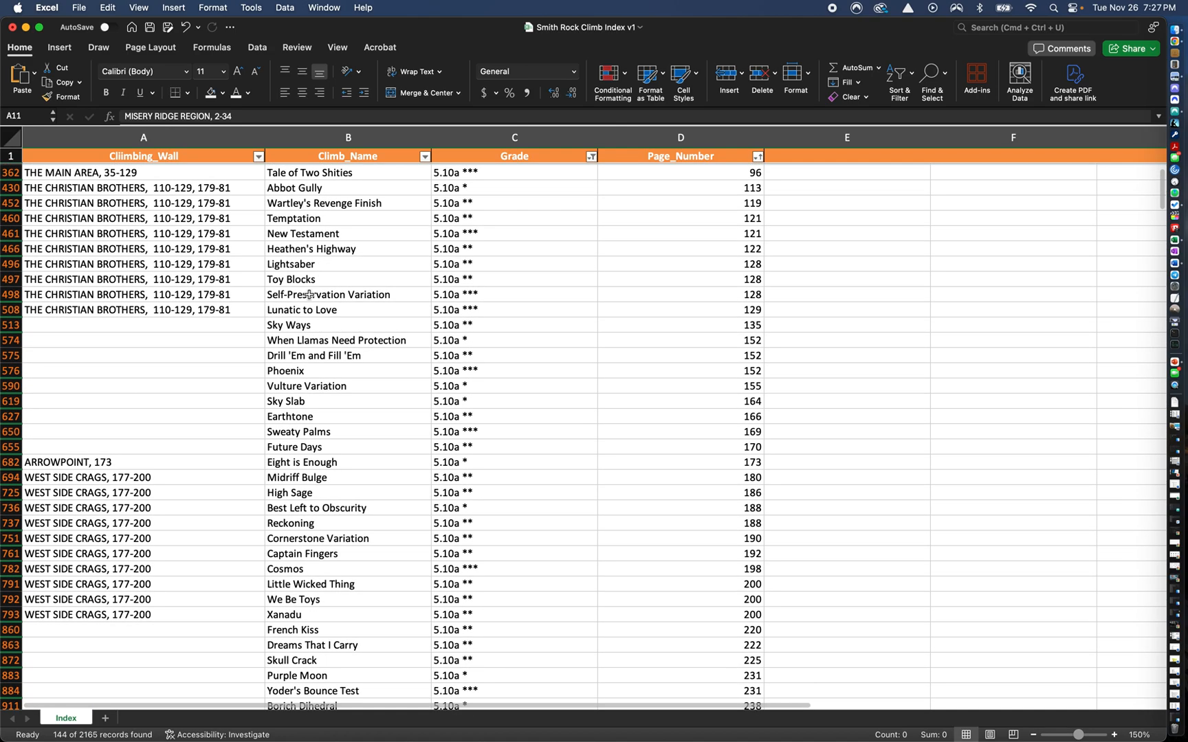
pyautogui.scroll(10, 207, 295)
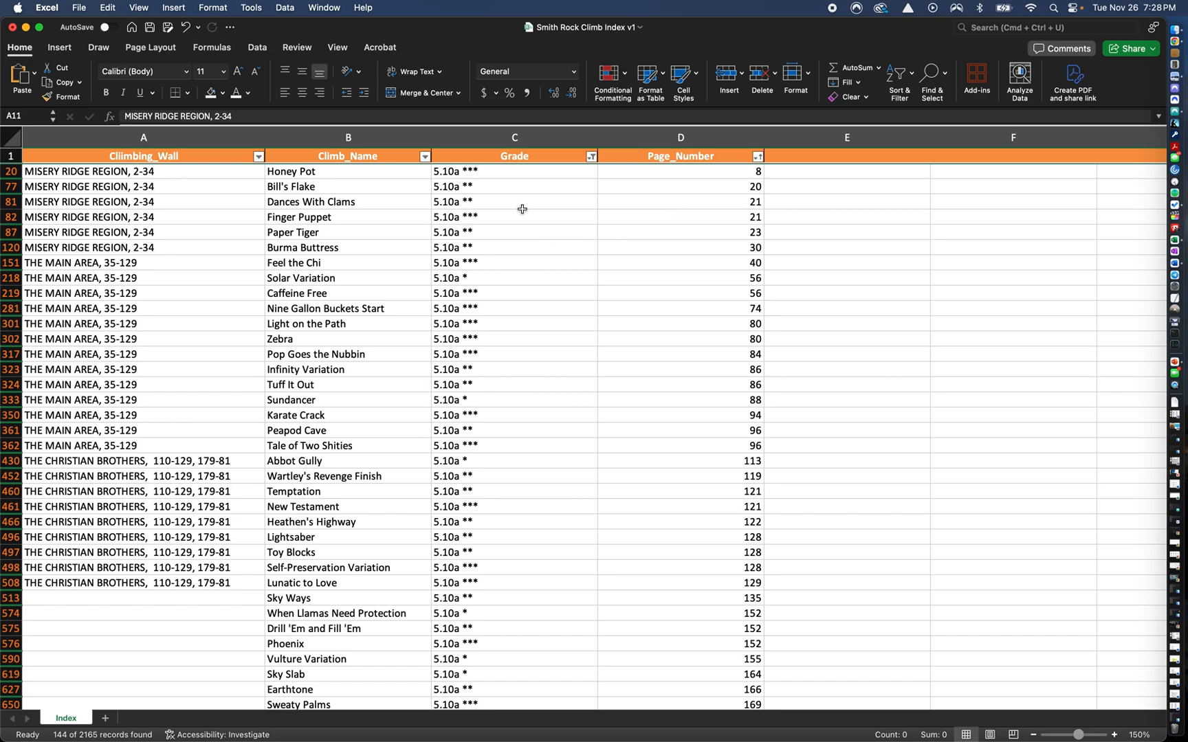
pyautogui.click(591, 157)
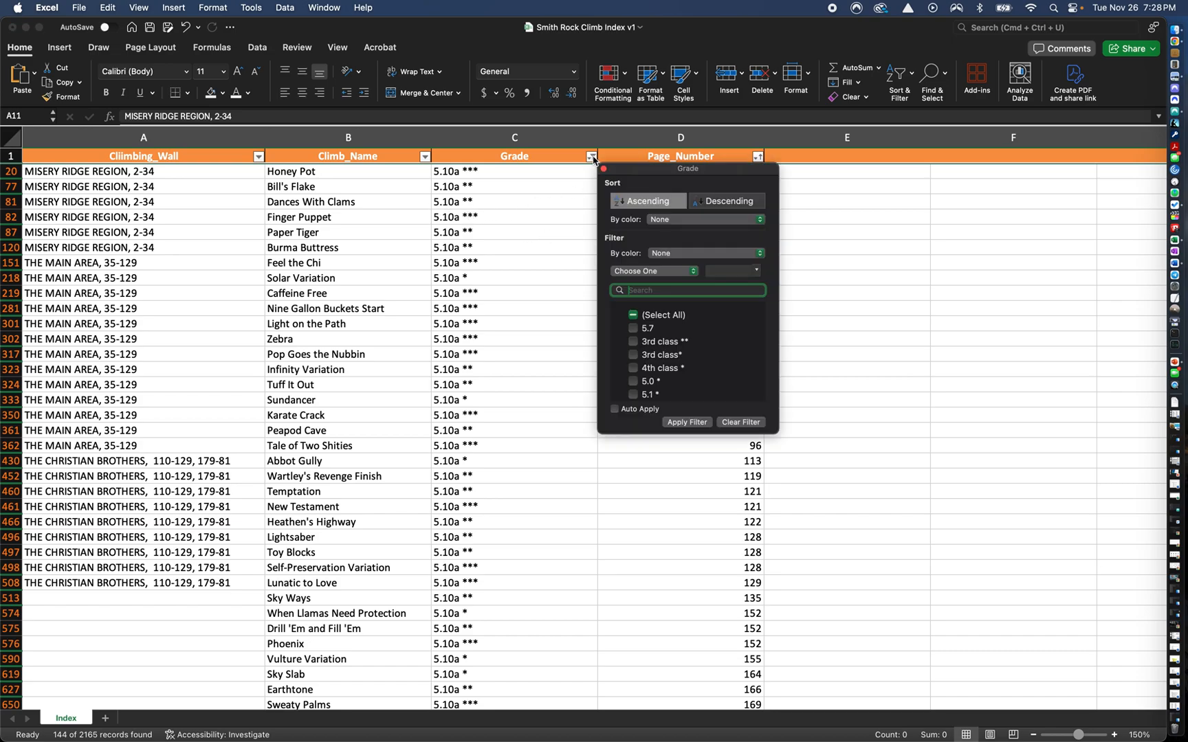
pyautogui.click(541, 318)
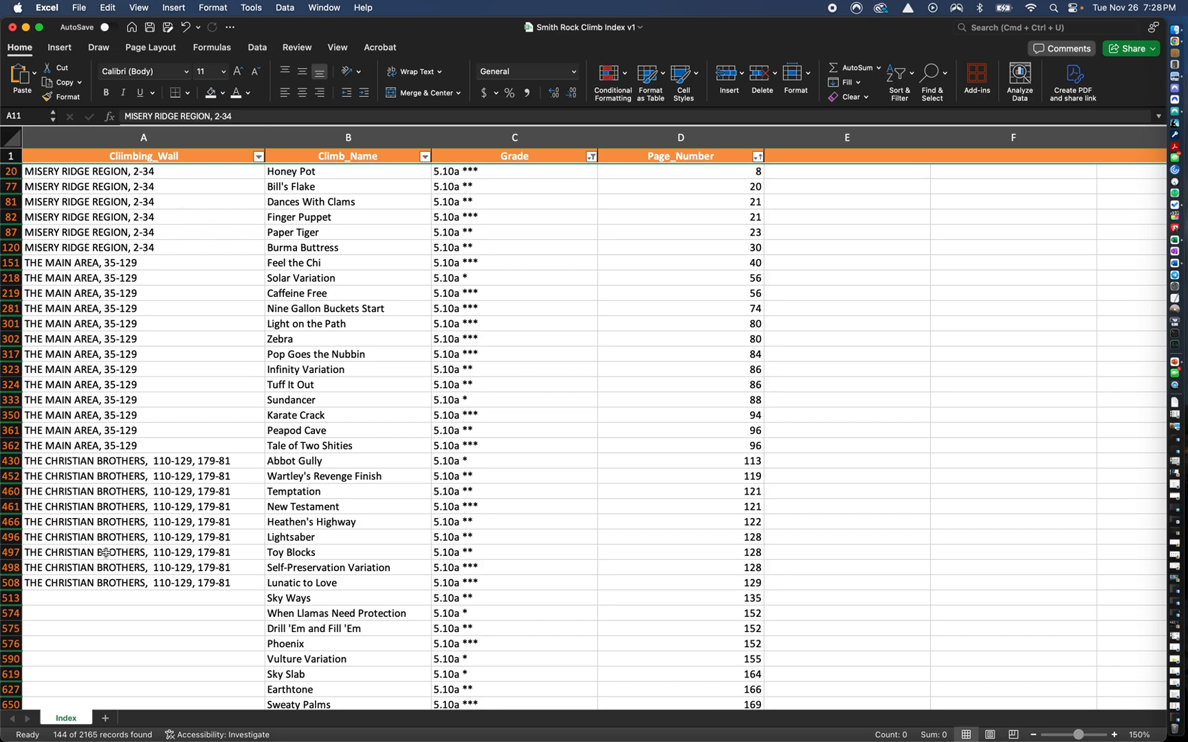
pyautogui.scroll(-3, 121, 354)
pyautogui.scroll(3, 120, 352)
# Filter the climbing wall column to only THE MAIN AREA, 35-129 and THE CHRISTIAN BROTHERS, 110-129, 179-81
pyautogui.click(258, 158)
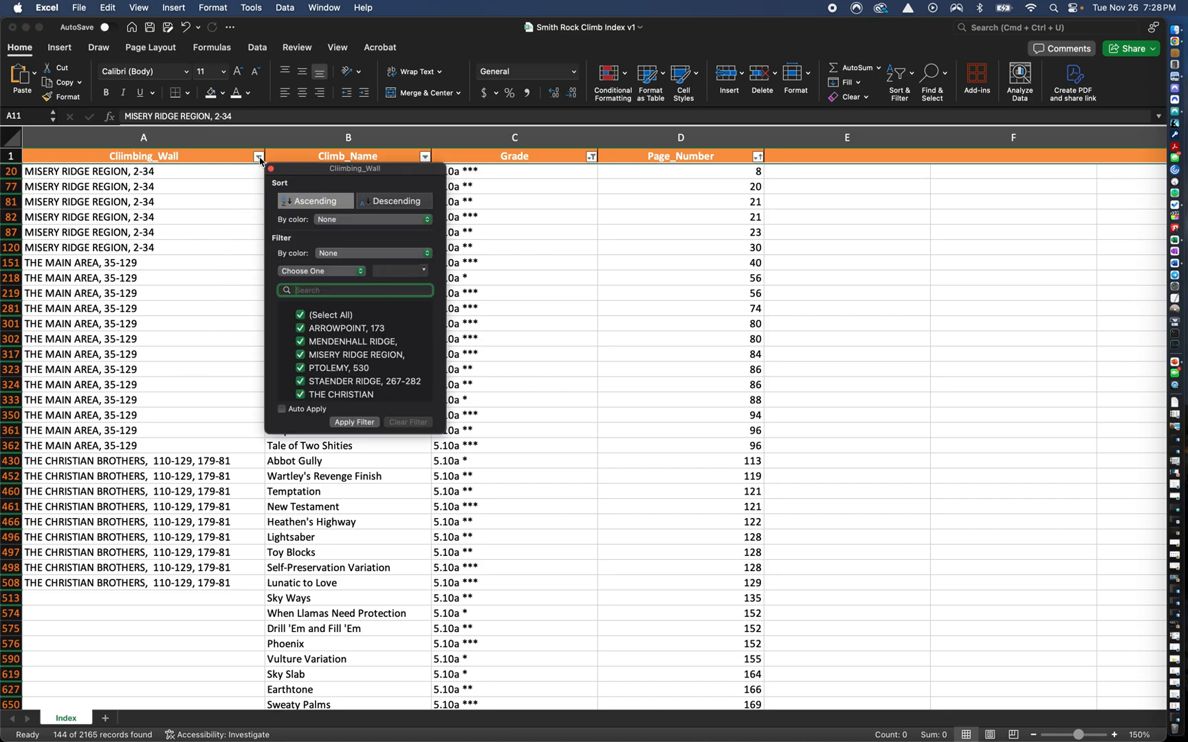
pyautogui.click(300, 315)
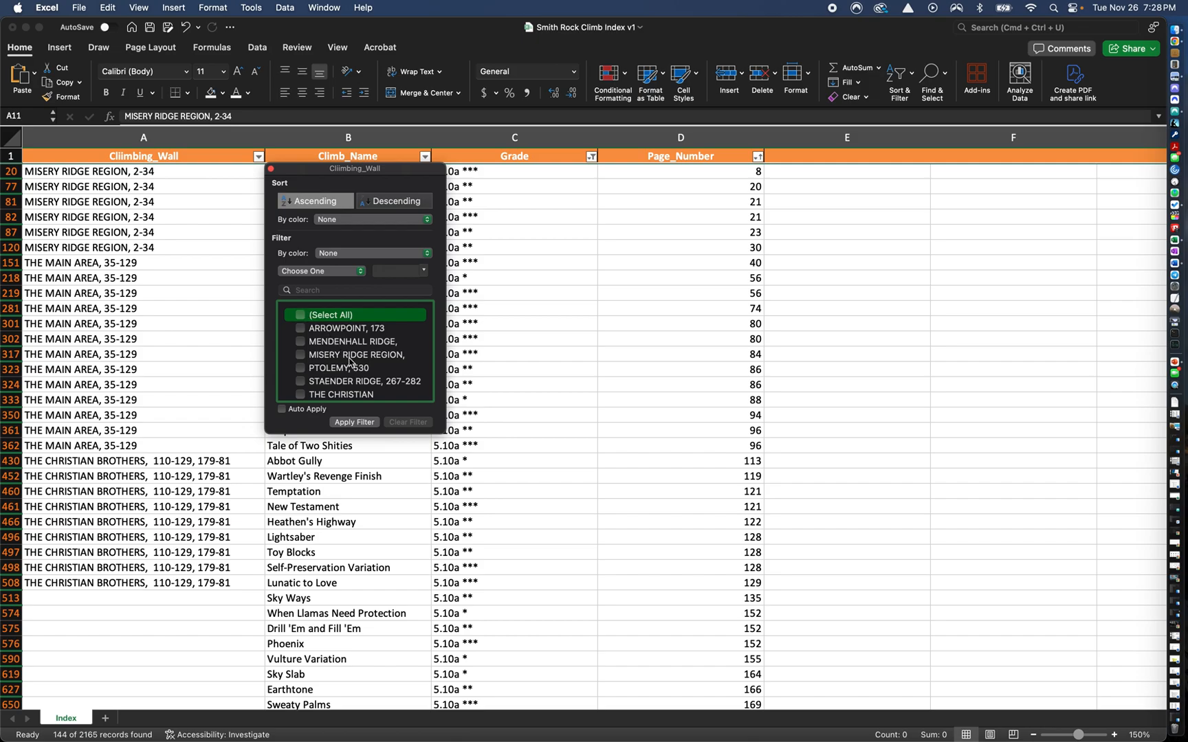
pyautogui.scroll(-5, 349, 362)
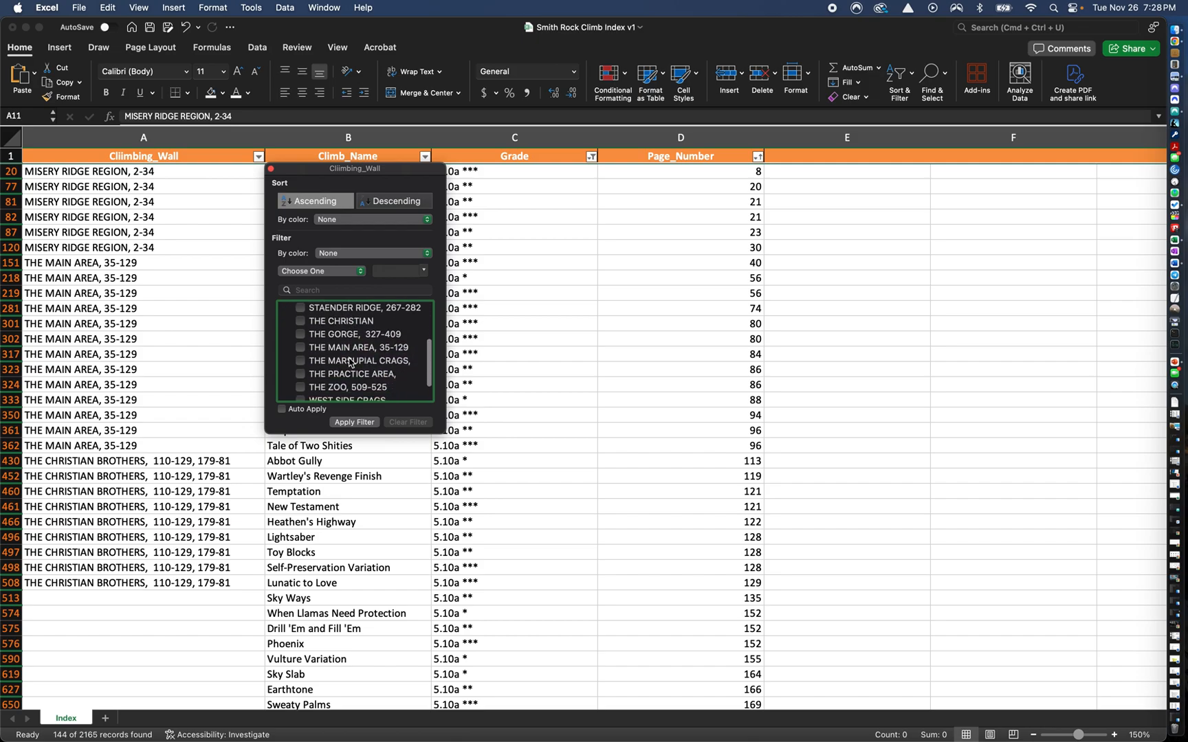
pyautogui.click(300, 349)
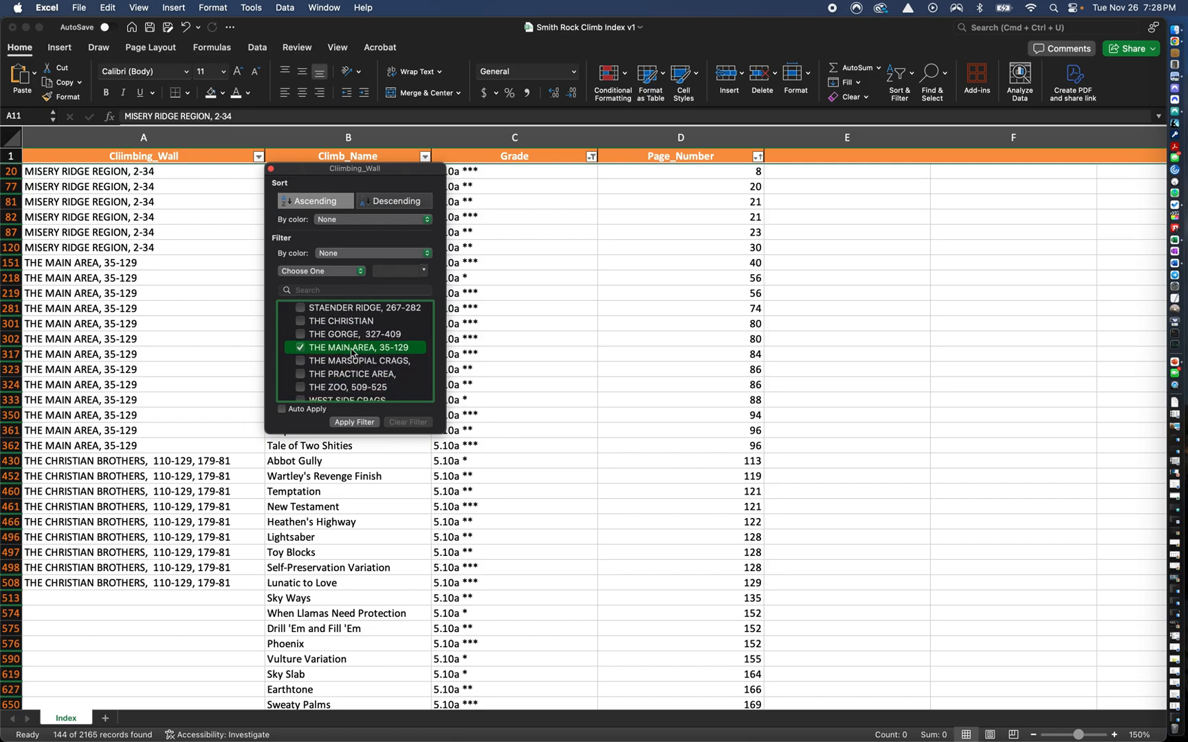
pyautogui.scroll(2, 343, 373)
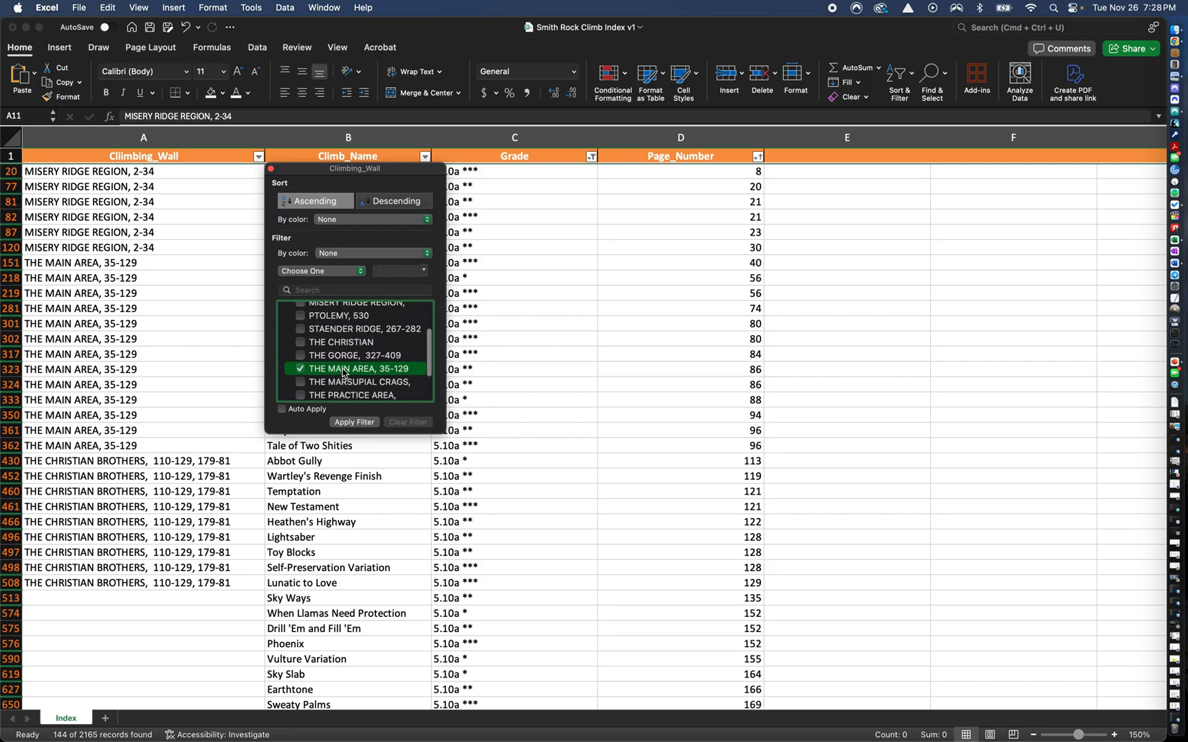
pyautogui.scroll(-3, 344, 373)
pyautogui.scroll(4, 344, 374)
pyautogui.scroll(3, 344, 373)
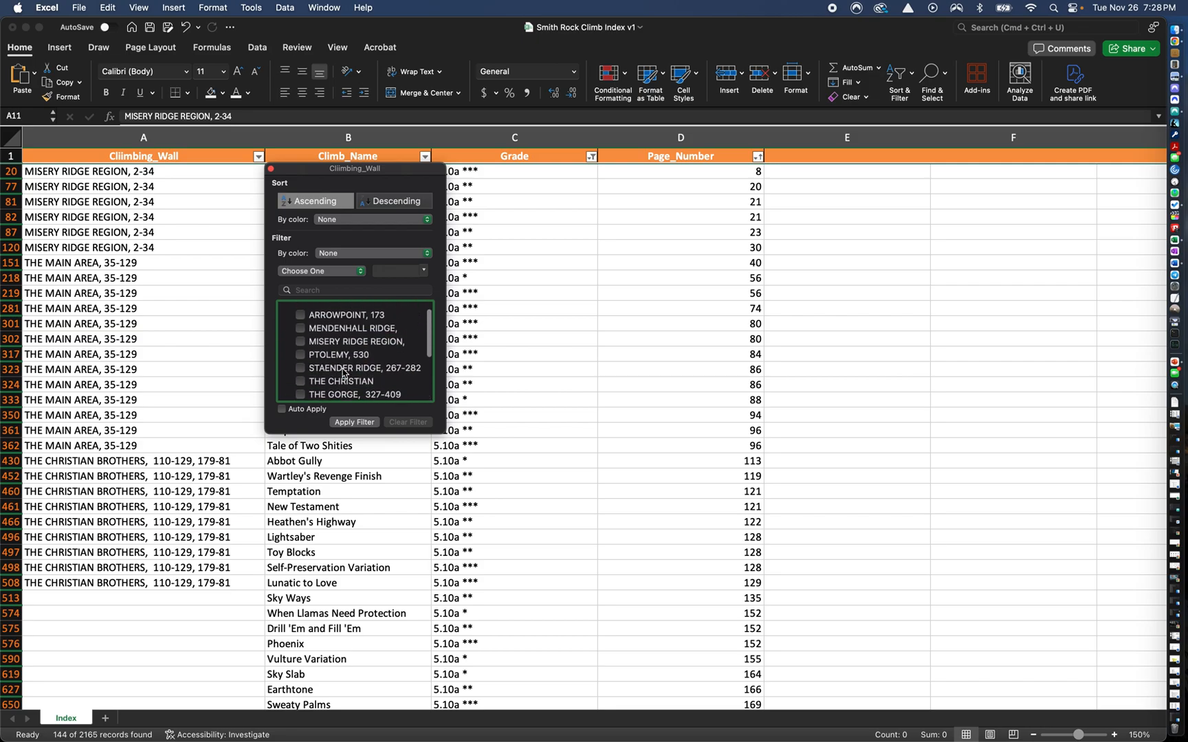
pyautogui.scroll(-5, 344, 373)
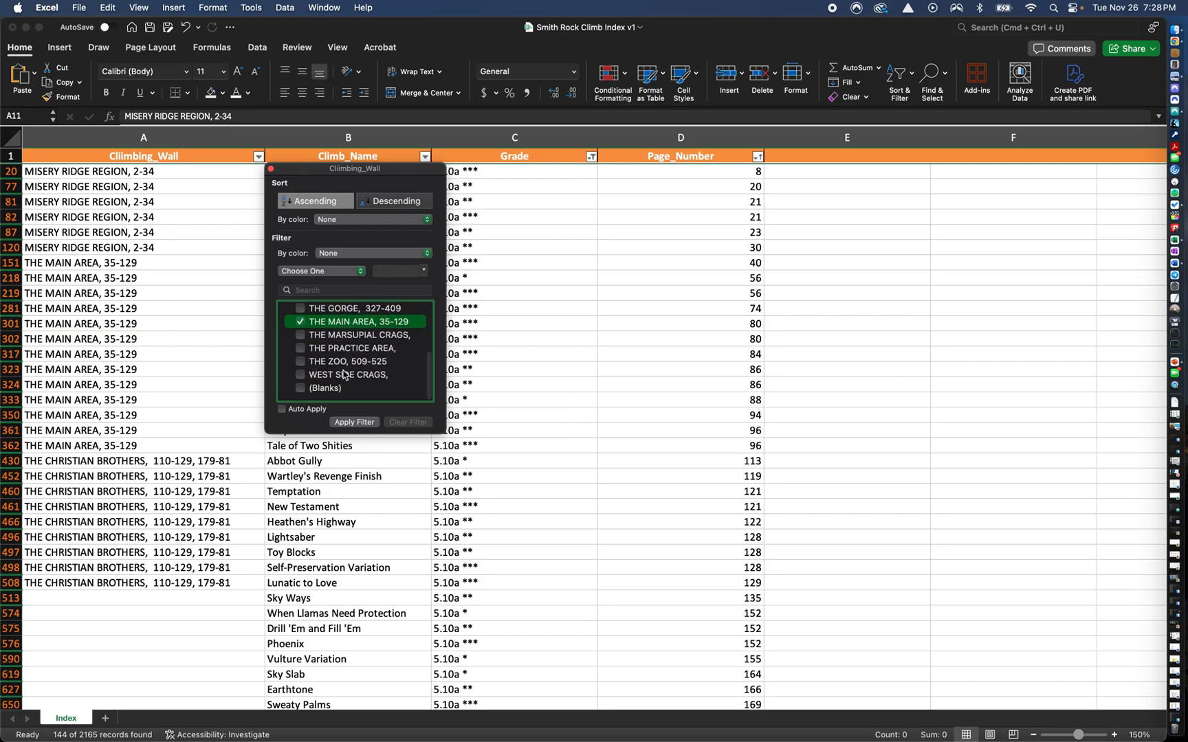
pyautogui.scroll(3, 356, 391)
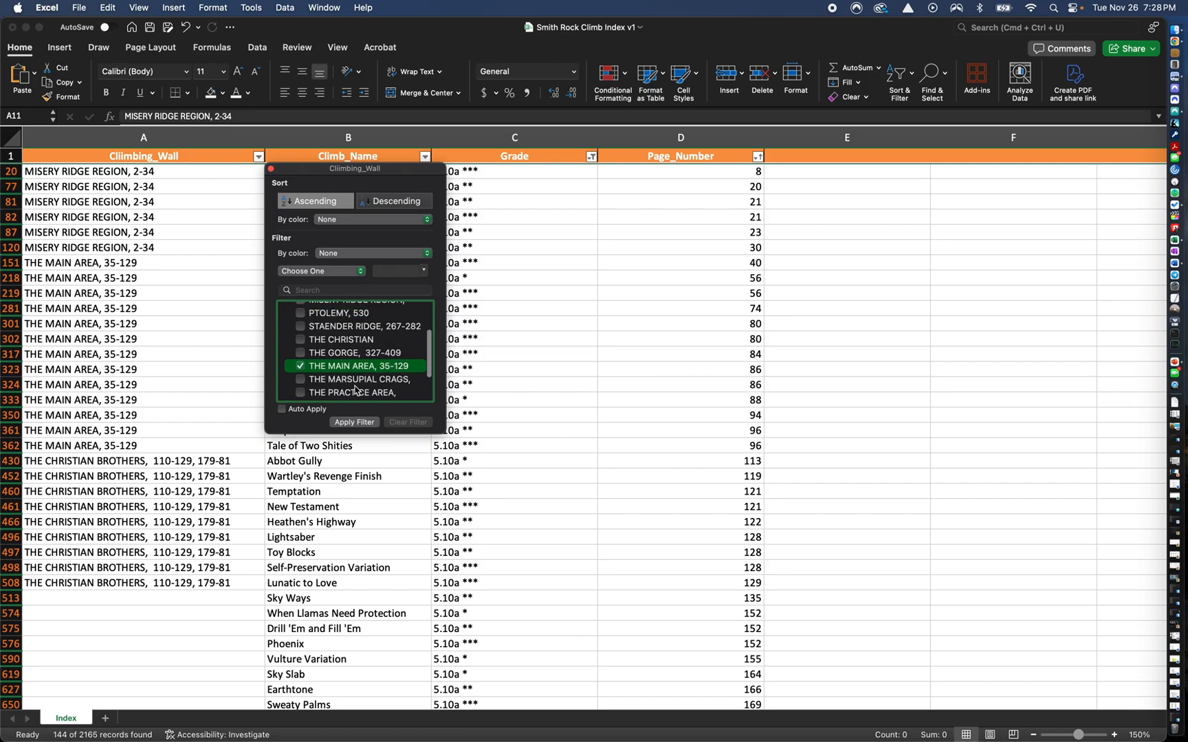
pyautogui.click(300, 340)
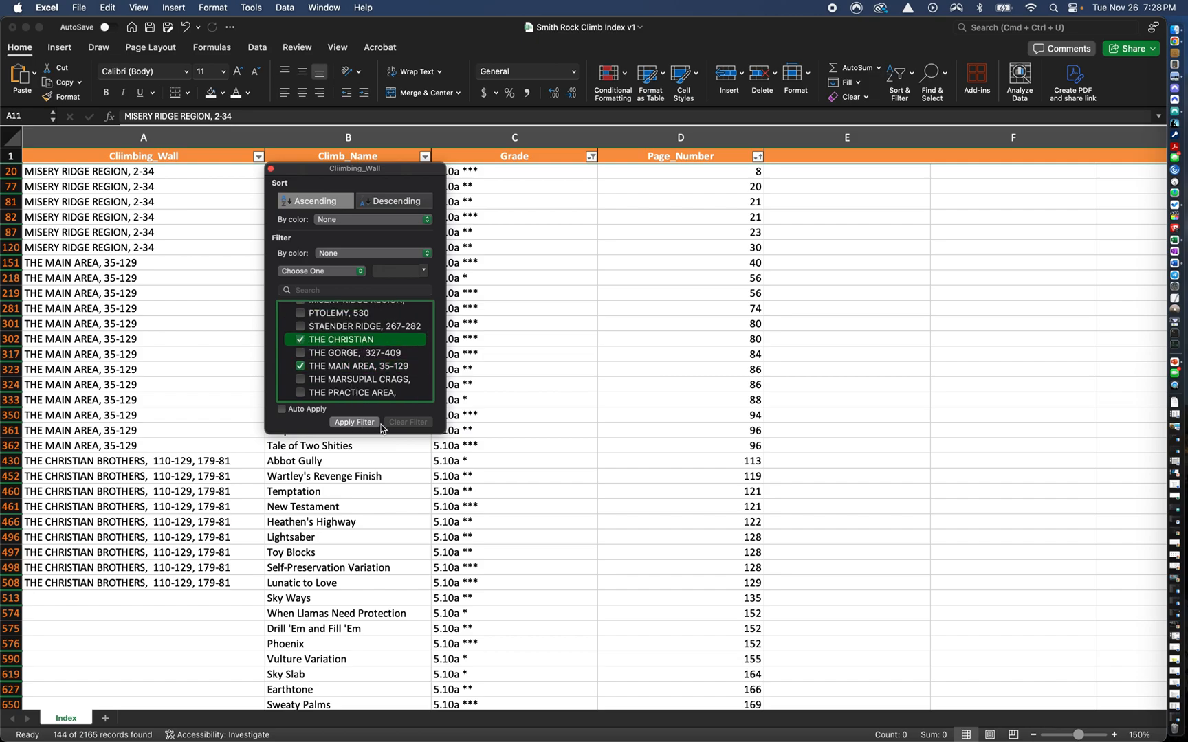
pyautogui.click(356, 422)
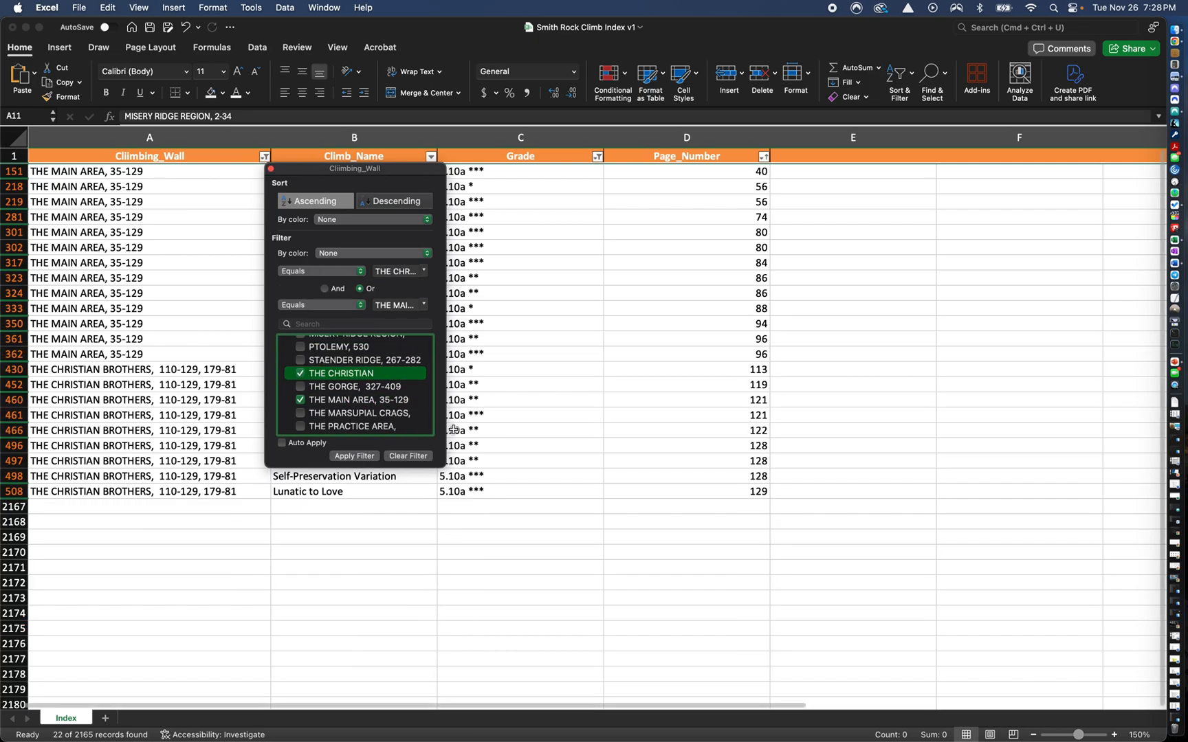
pyautogui.click(219, 486)
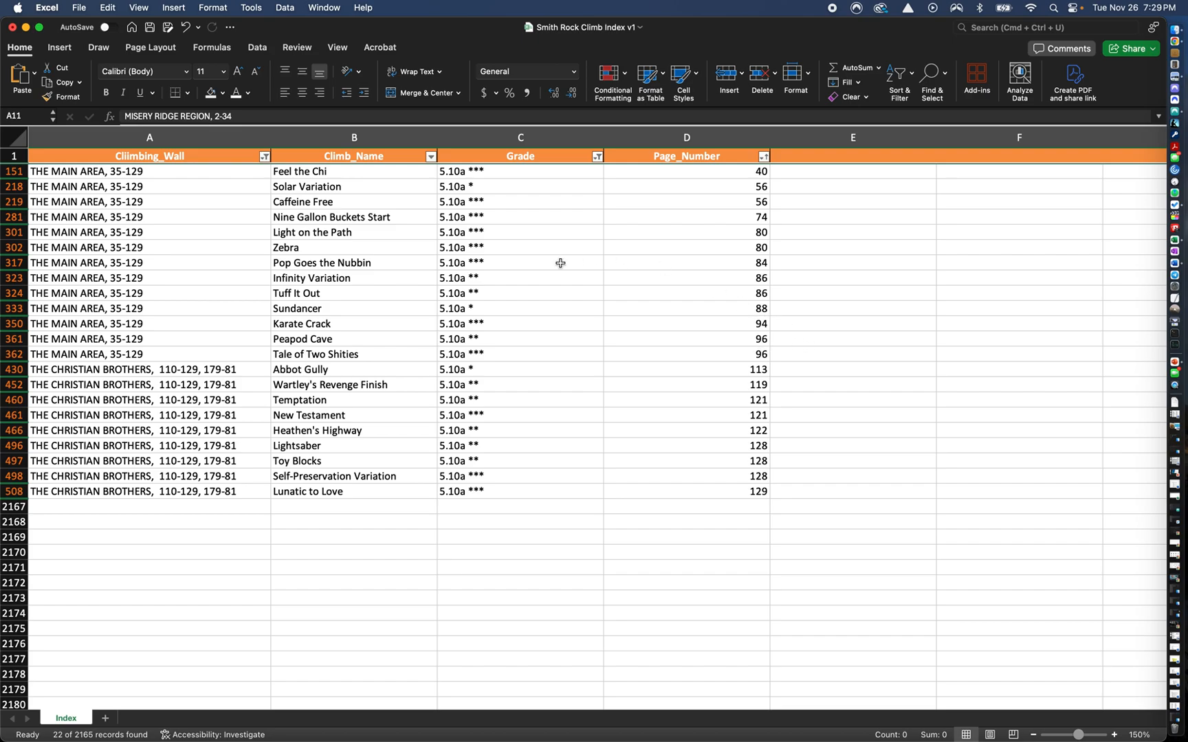
pyautogui.click(78, 9)
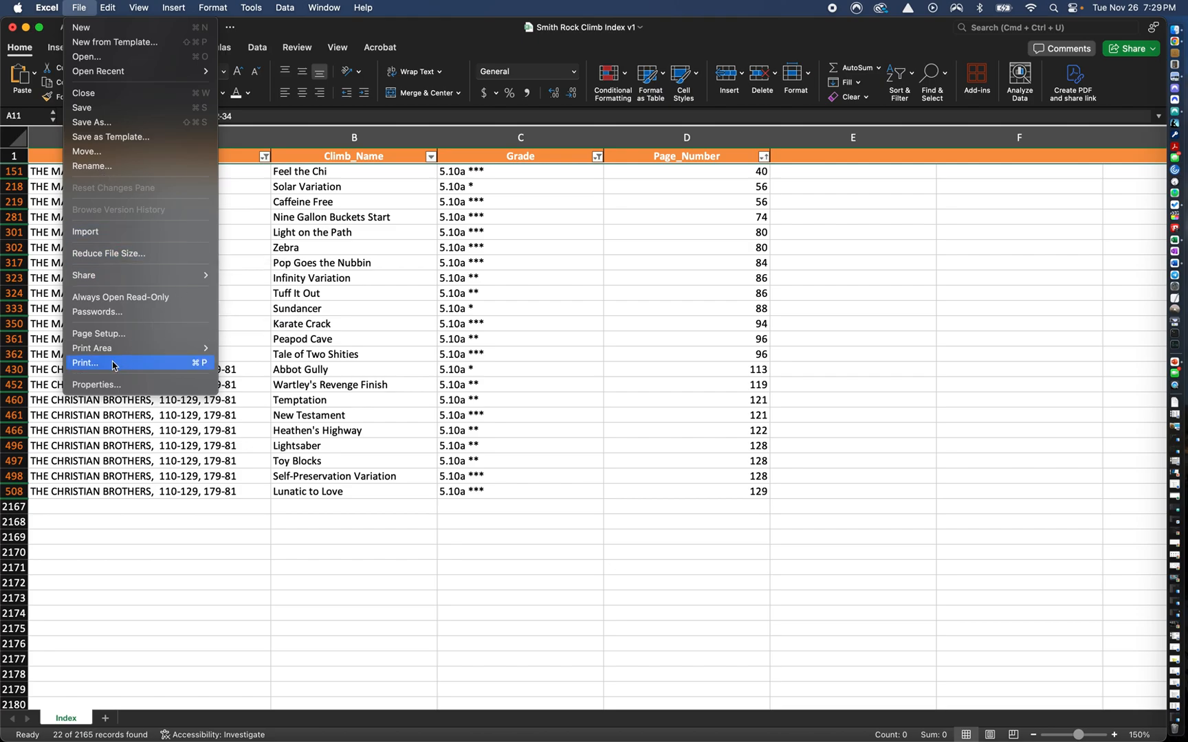
pyautogui.click(806, 279)
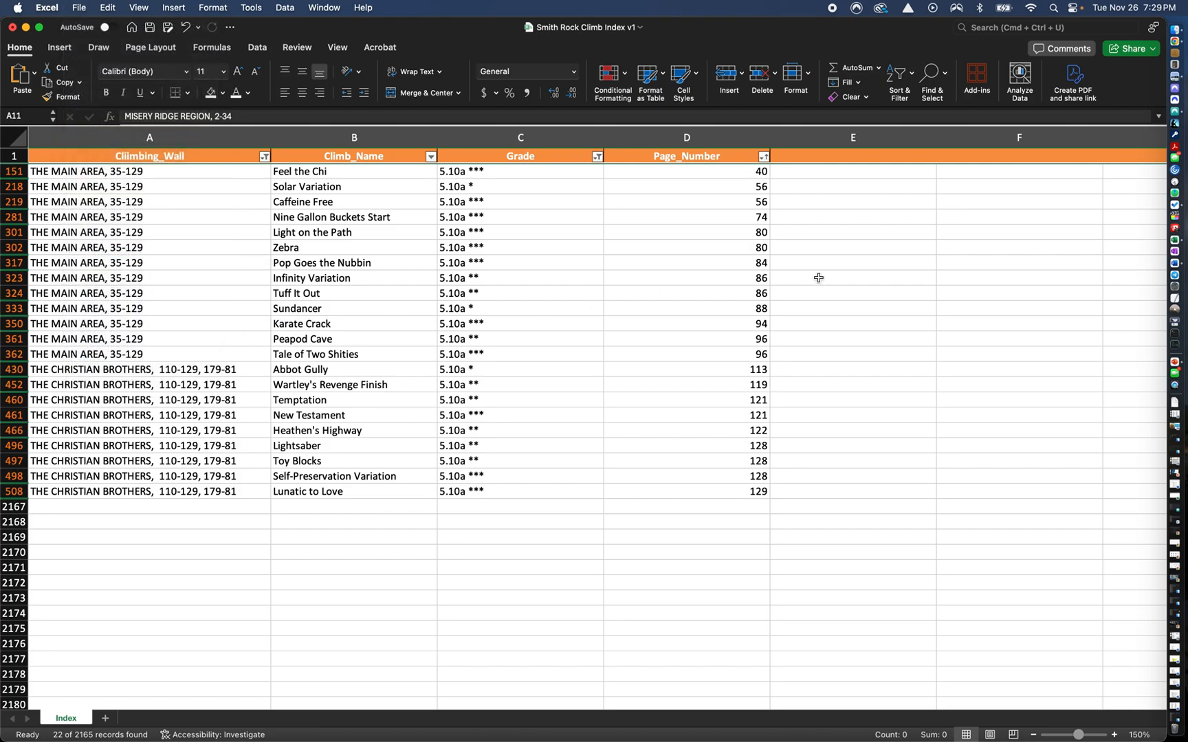
pyautogui.click(654, 272)
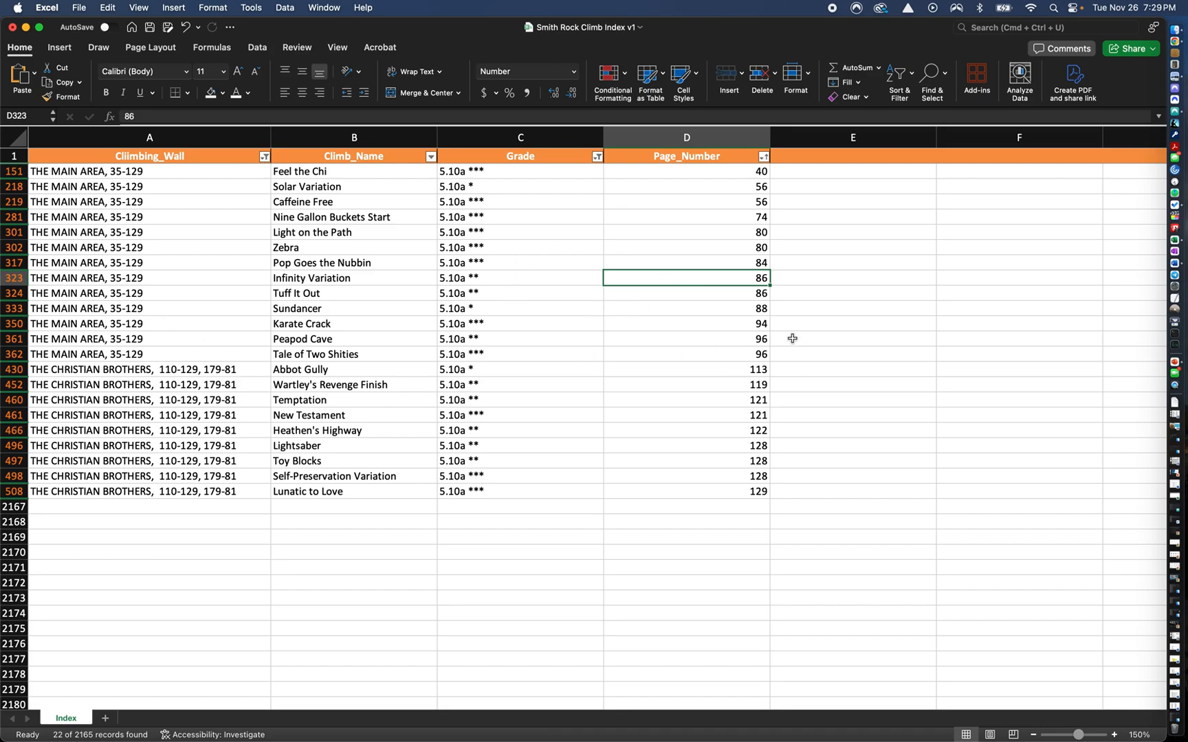
# Add THE ZOO, 509-525 to the walls included in the climbing wall filter
pyautogui.click(264, 158)
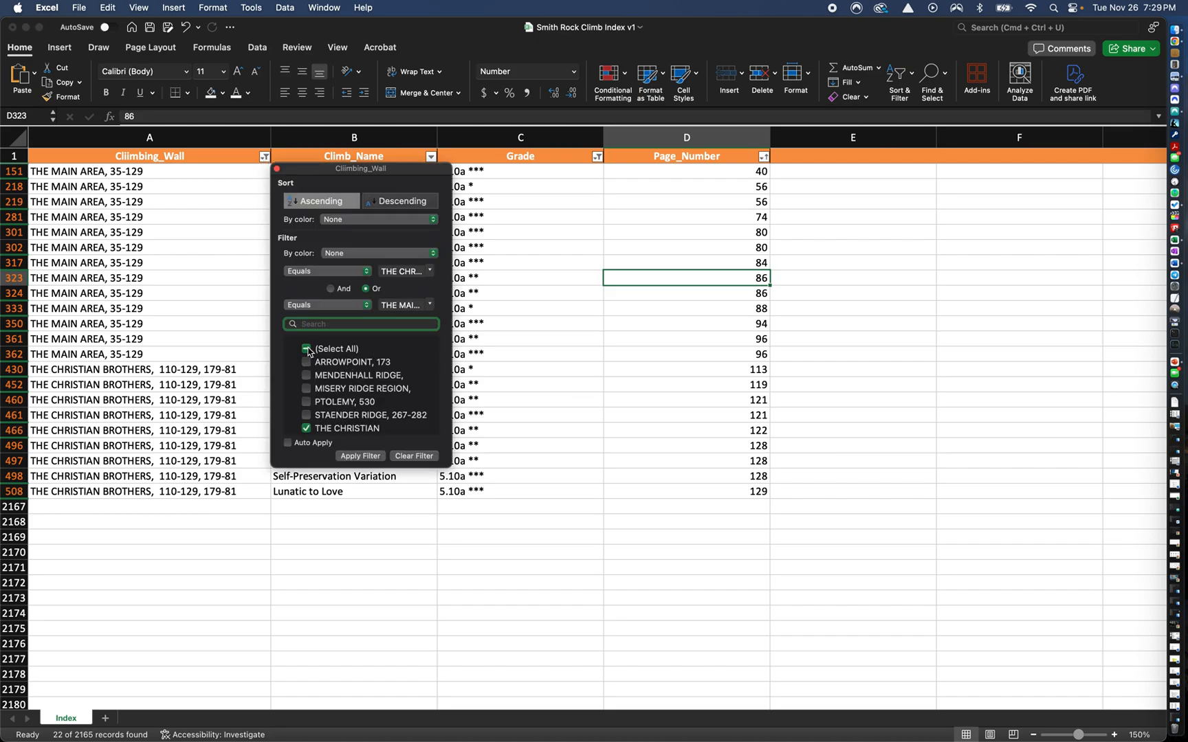
pyautogui.scroll(-5, 318, 383)
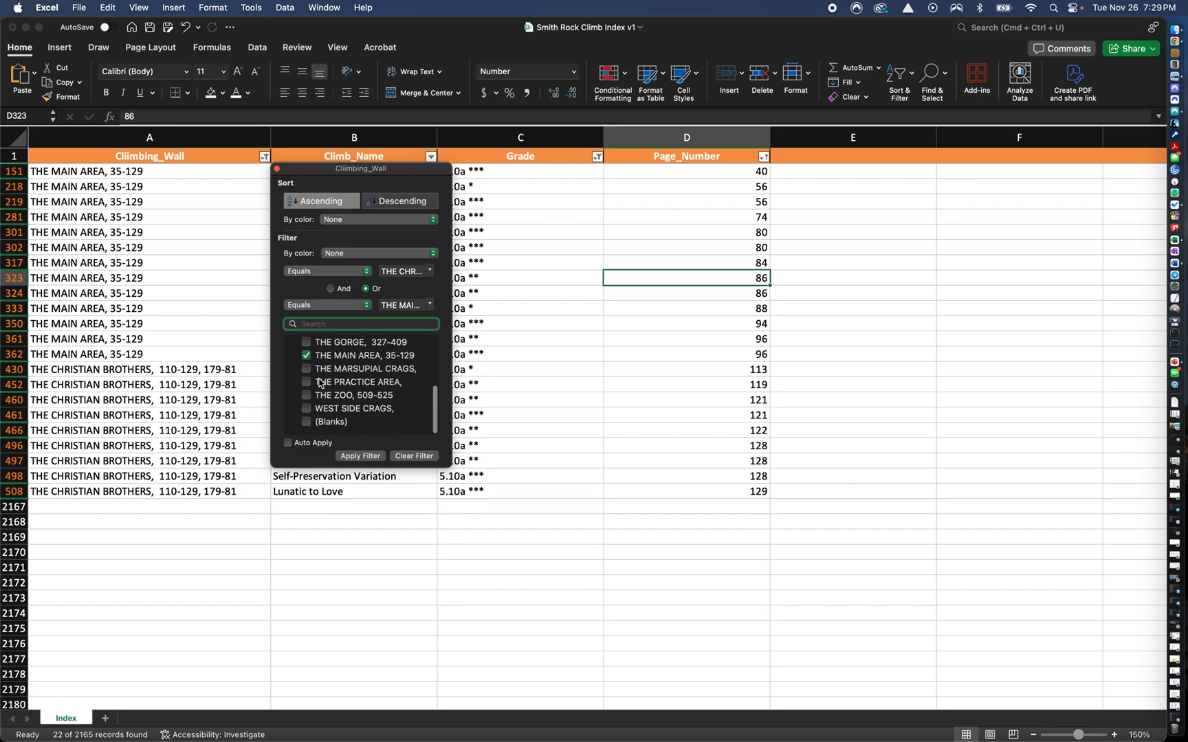
pyautogui.click(306, 396)
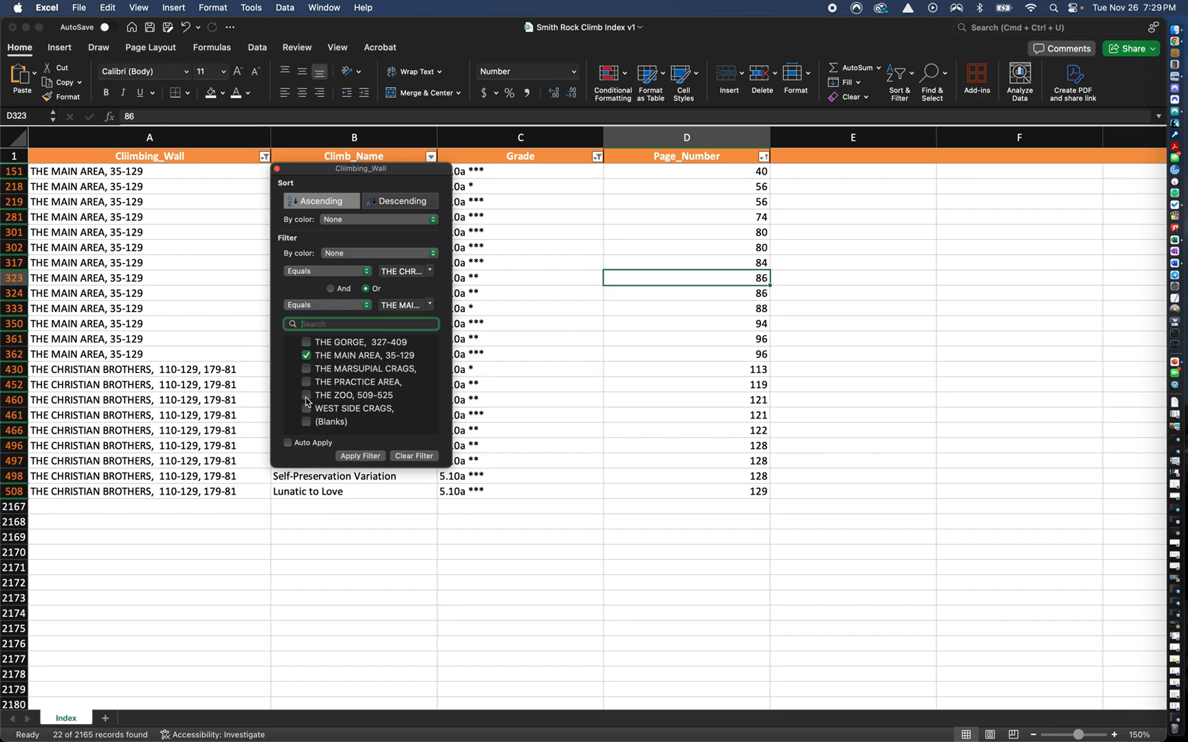
pyautogui.click(361, 456)
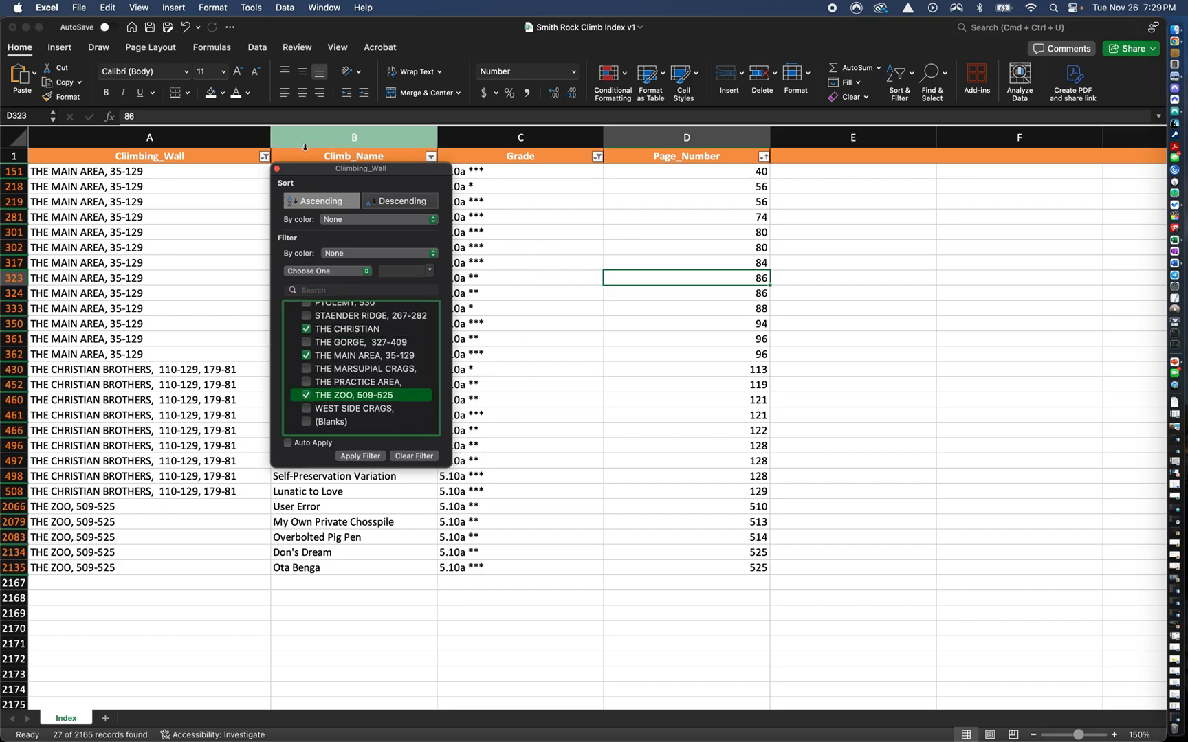
pyautogui.click(277, 169)
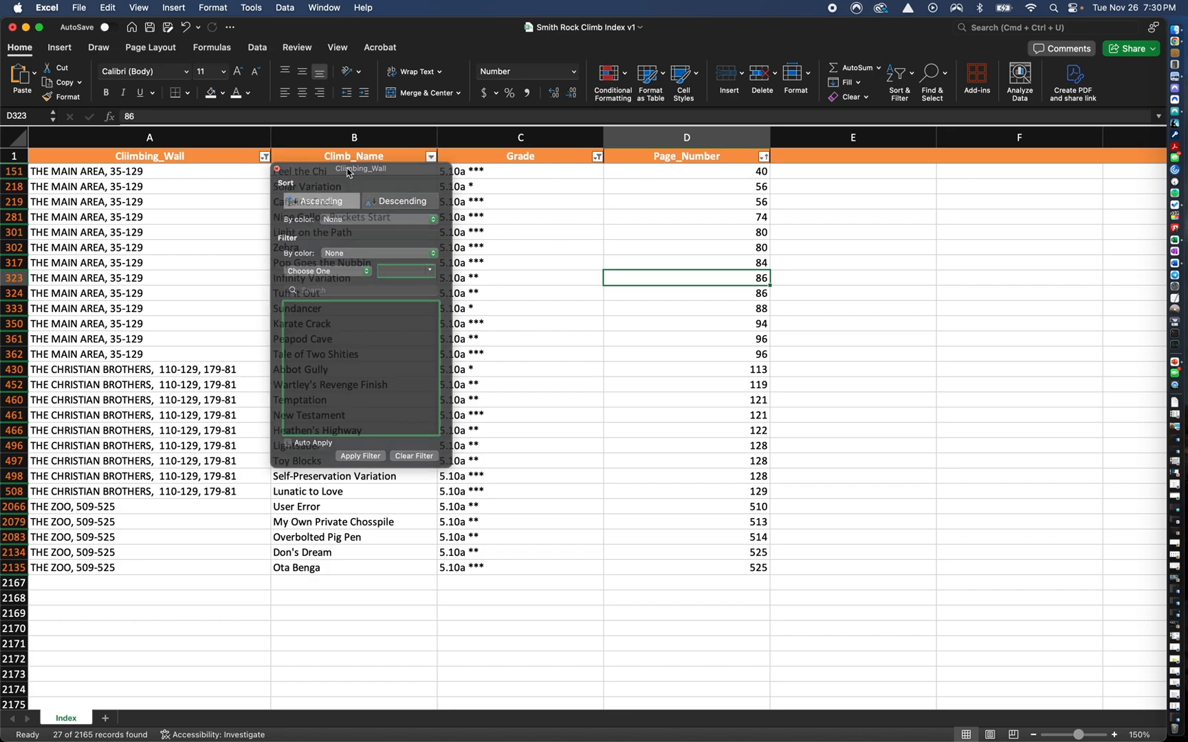
# Add 5.10b *, 5.10b ** and 5.10b *** to the Grade filter and look over the filtered climbs
pyautogui.click(598, 158)
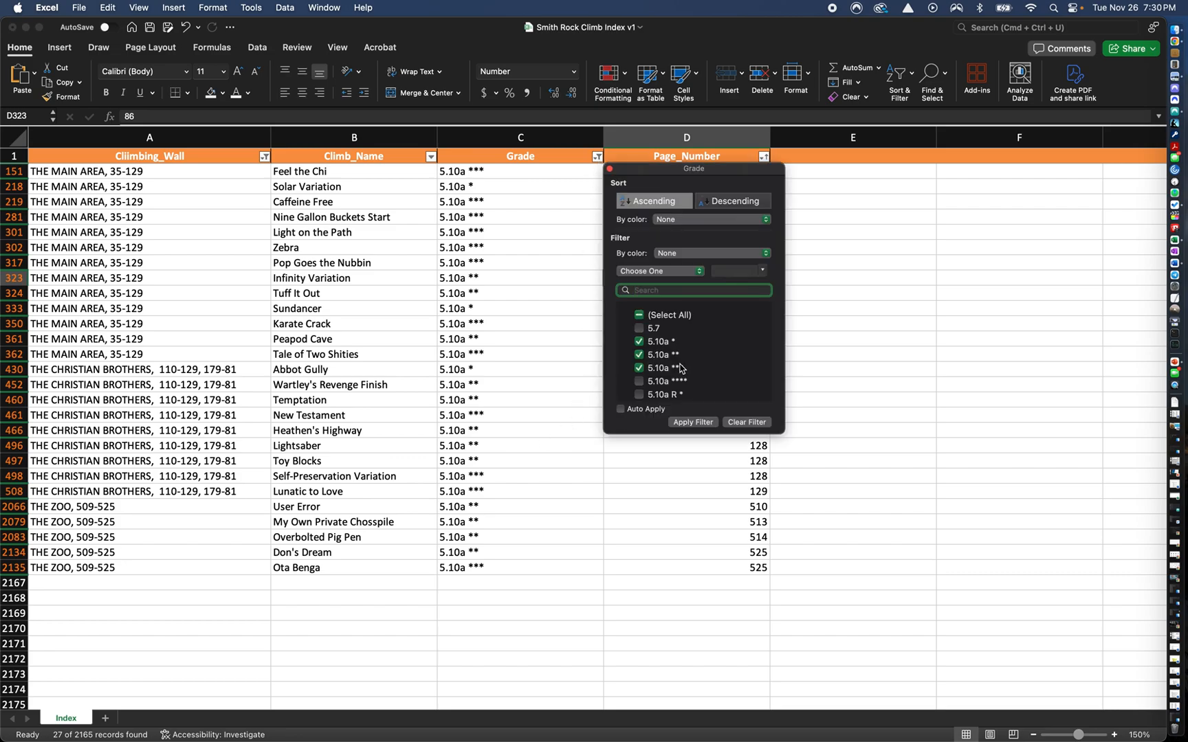
pyautogui.scroll(-5, 680, 368)
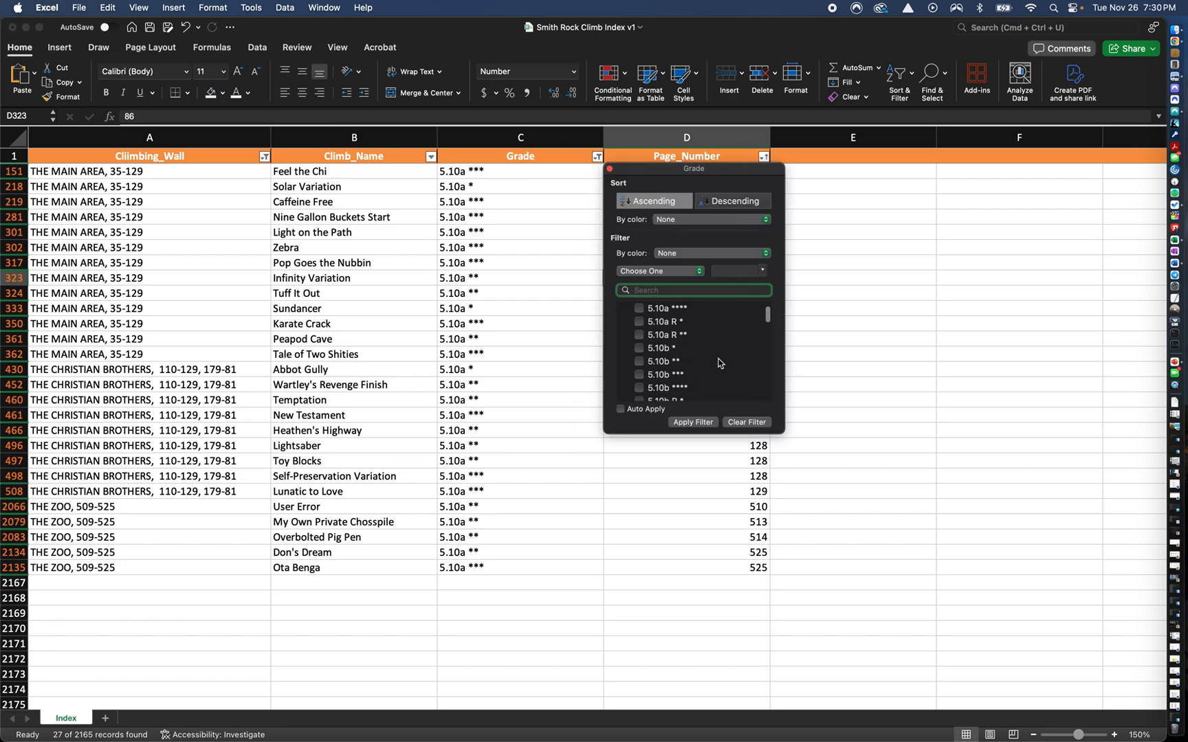
pyautogui.click(638, 349)
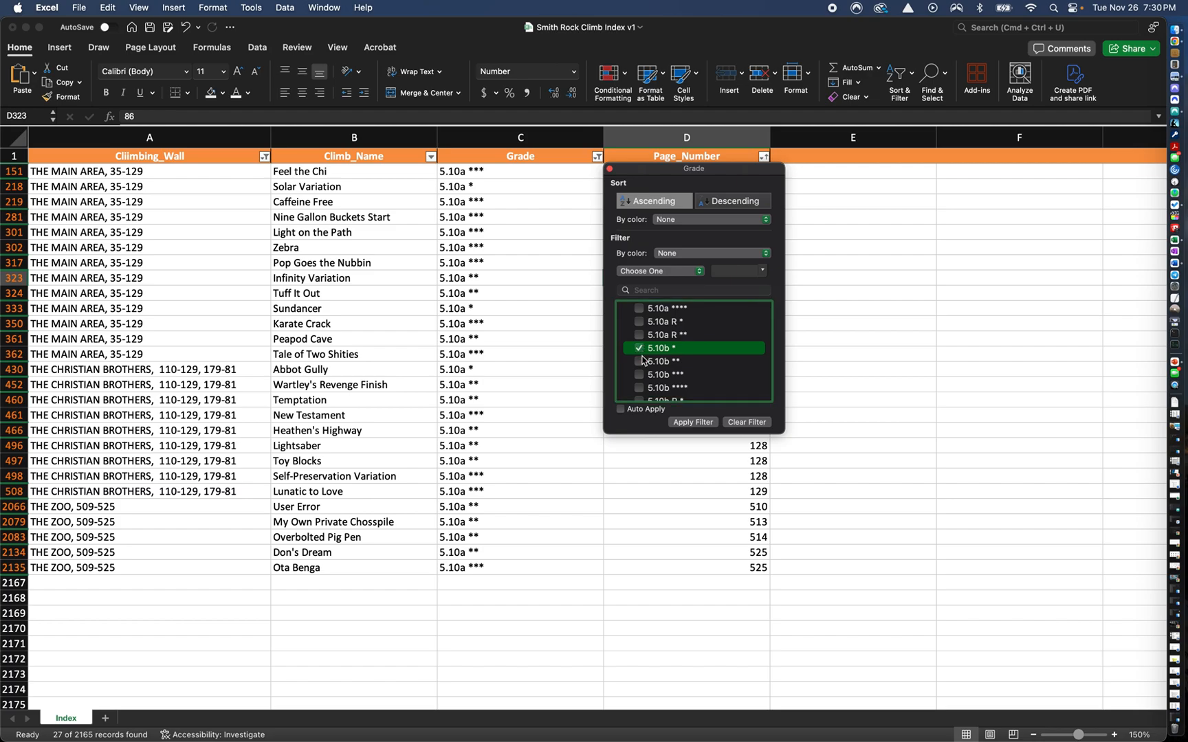
pyautogui.click(641, 361)
pyautogui.click(640, 375)
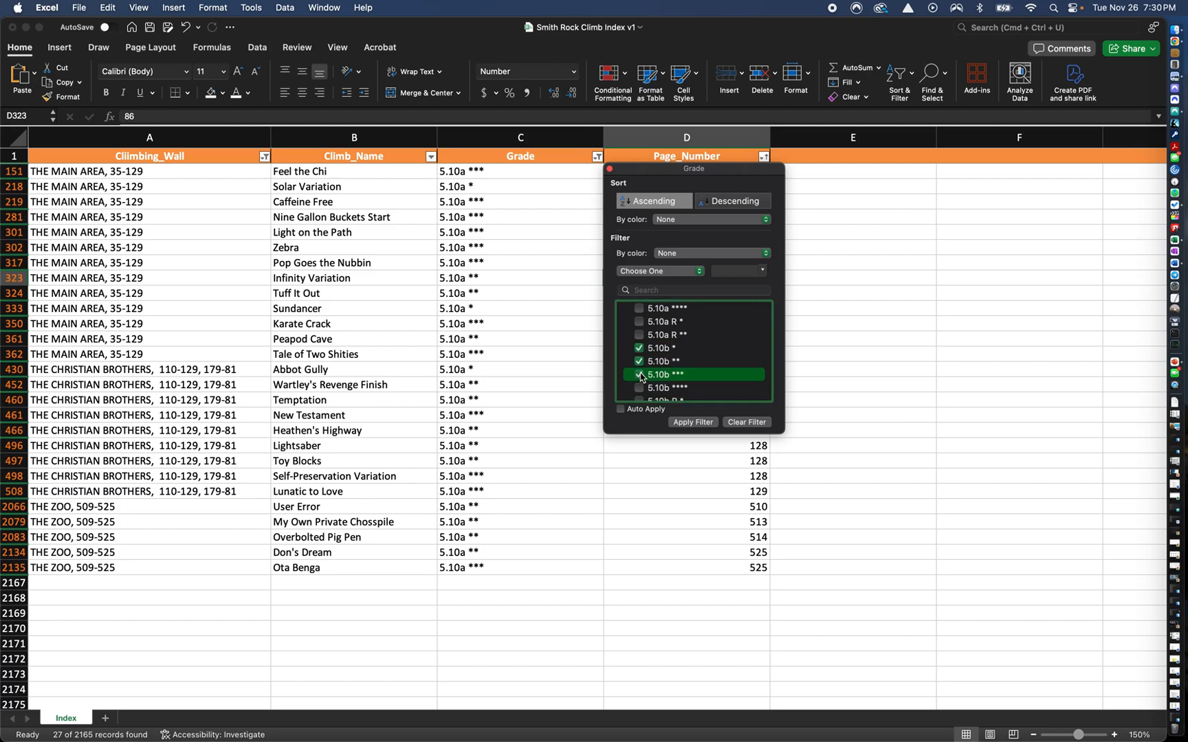
pyautogui.click(709, 419)
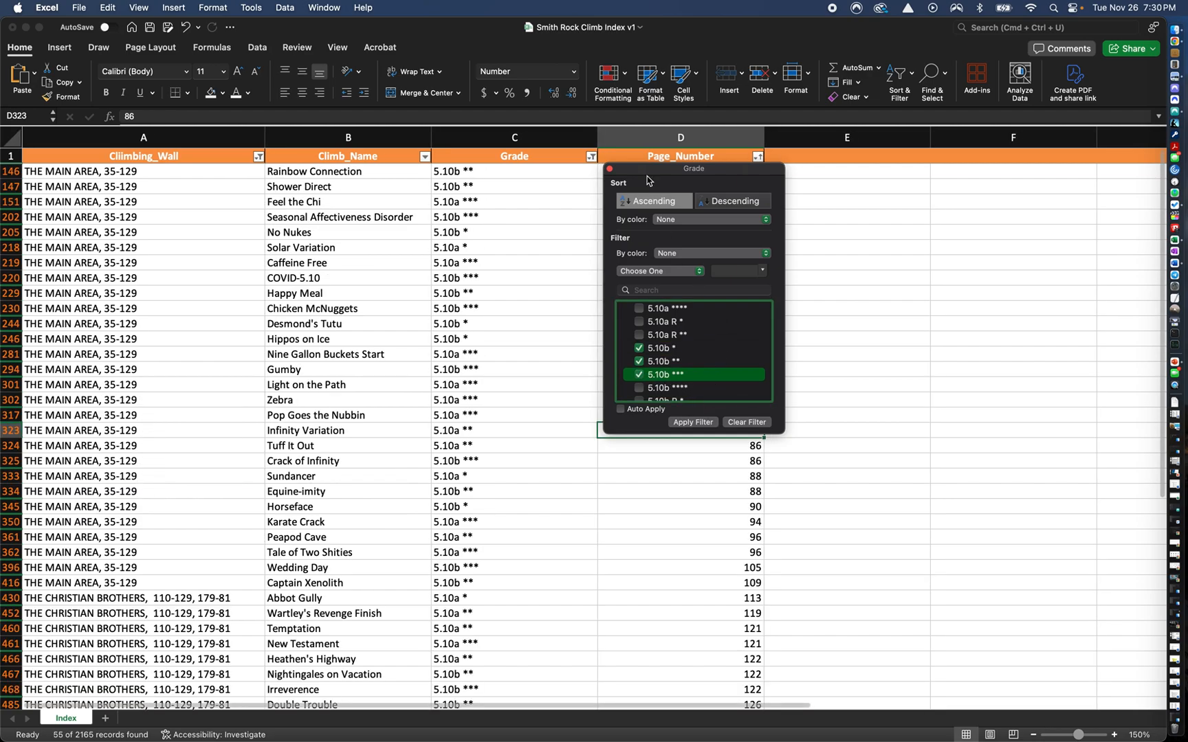
pyautogui.click(609, 169)
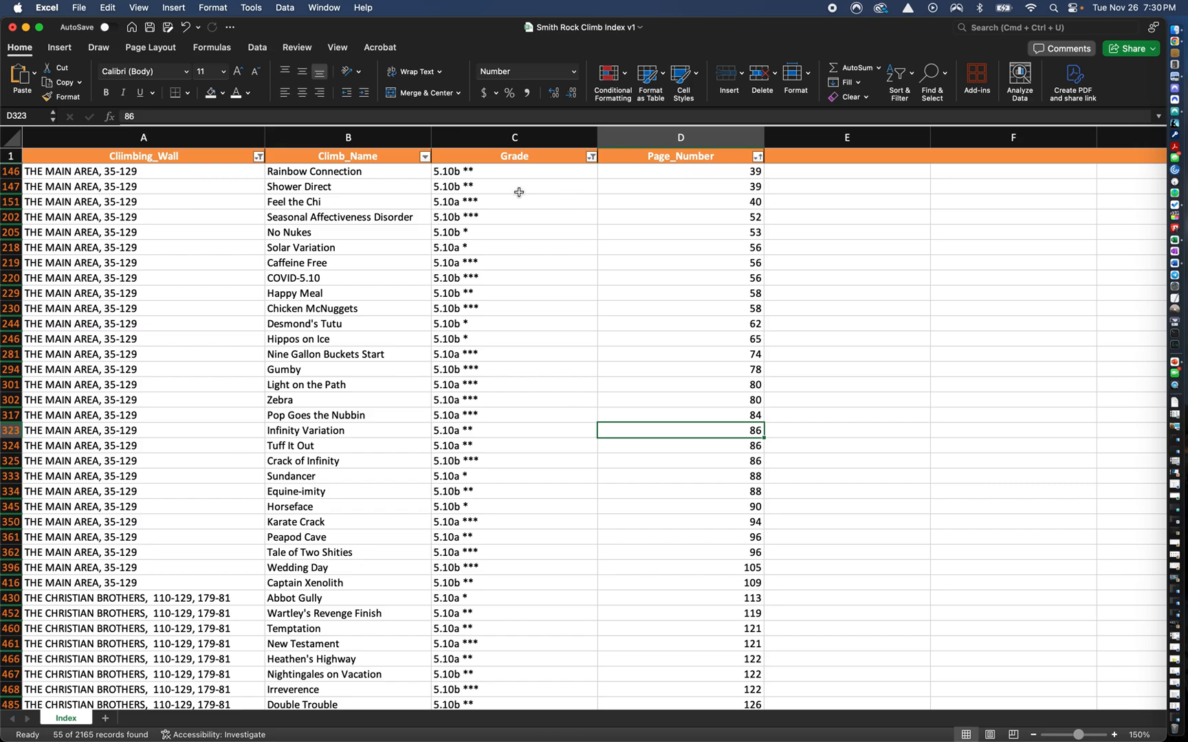
pyautogui.scroll(-15, 550, 323)
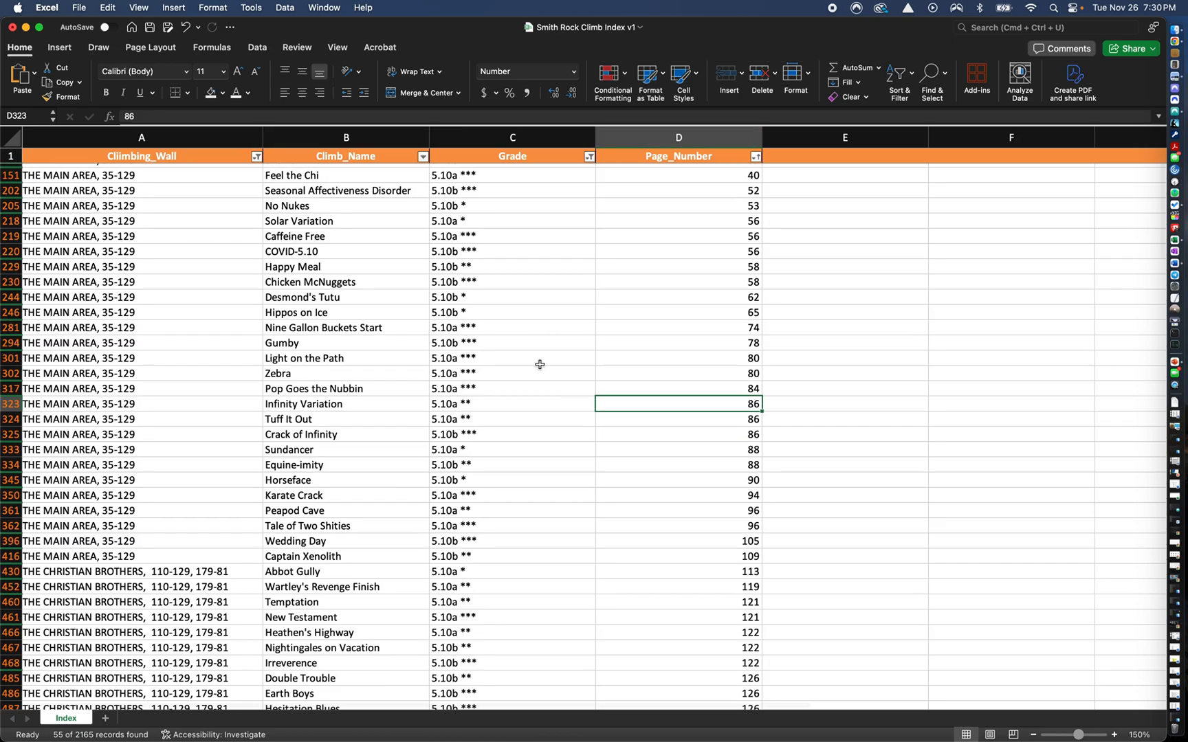
pyautogui.scroll(10, 539, 365)
pyautogui.scroll(10, 539, 364)
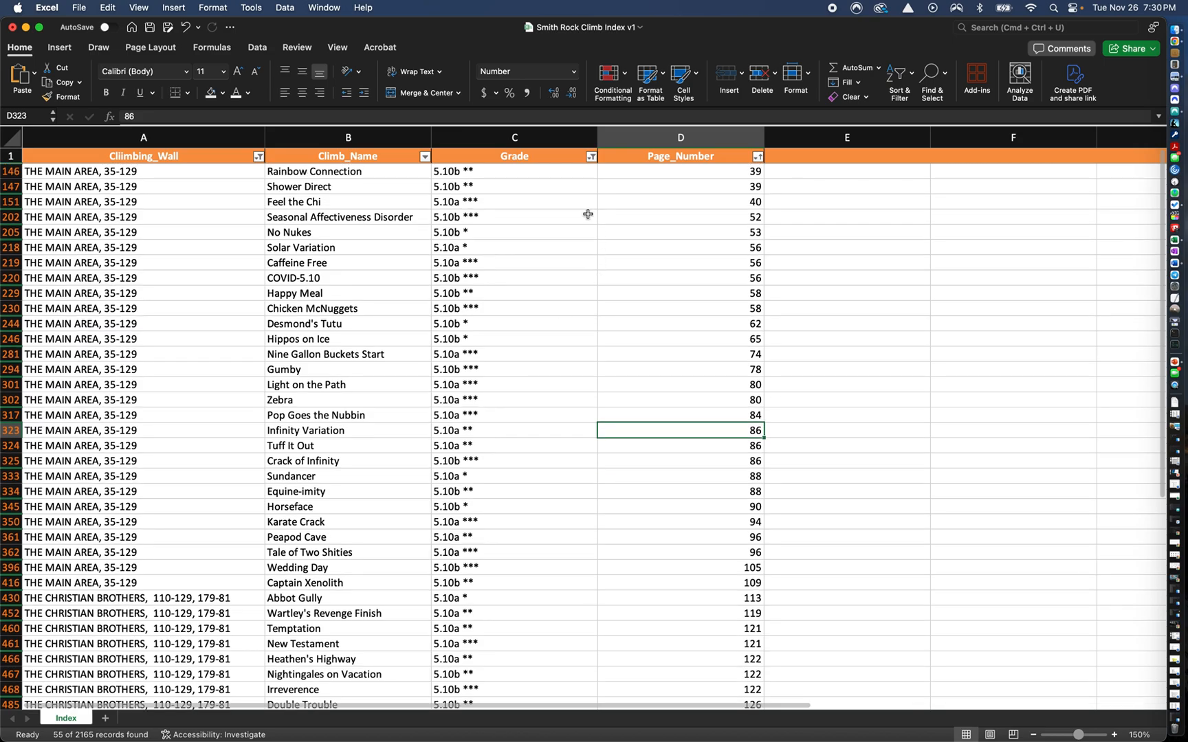
pyautogui.click(259, 156)
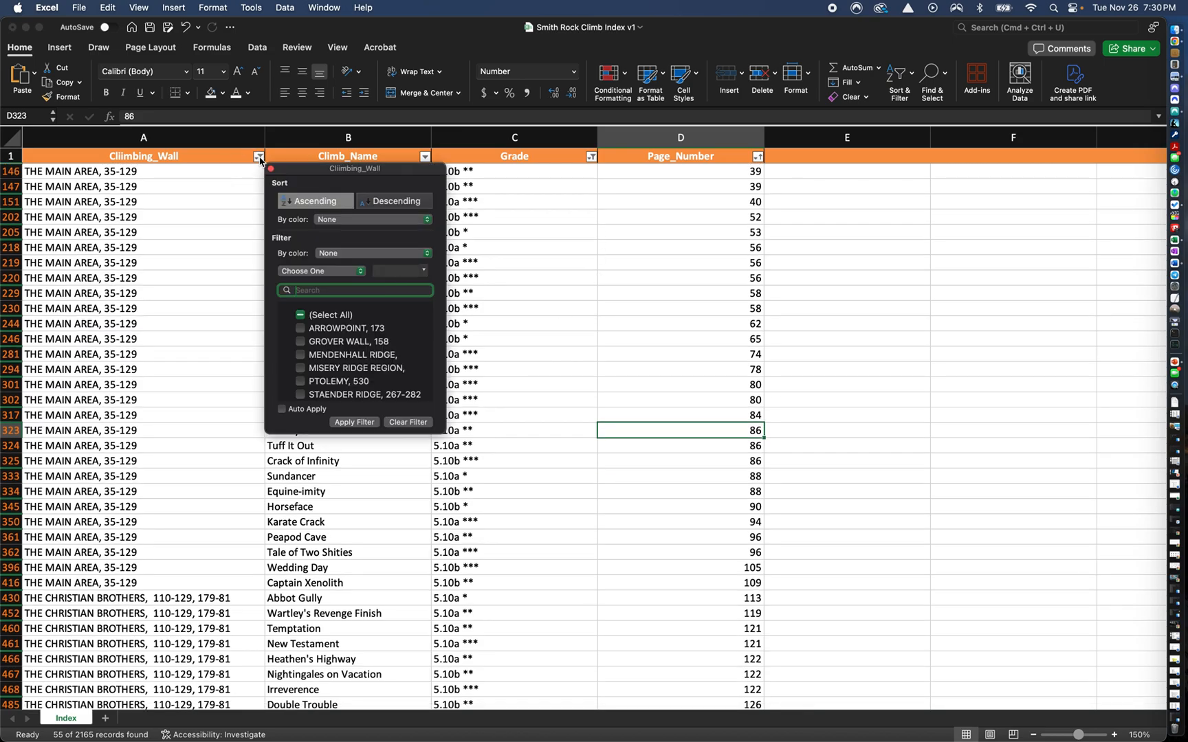
pyautogui.click(309, 316)
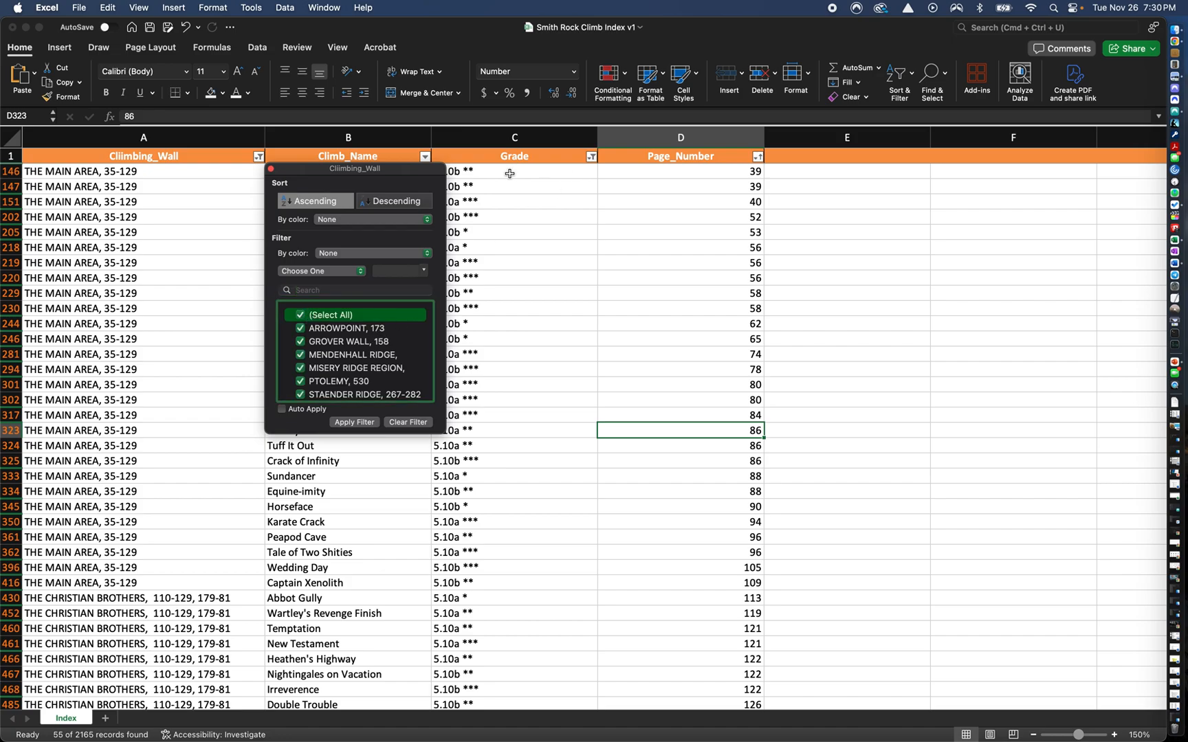
pyautogui.click(186, 241)
pyautogui.scroll(-15, 204, 486)
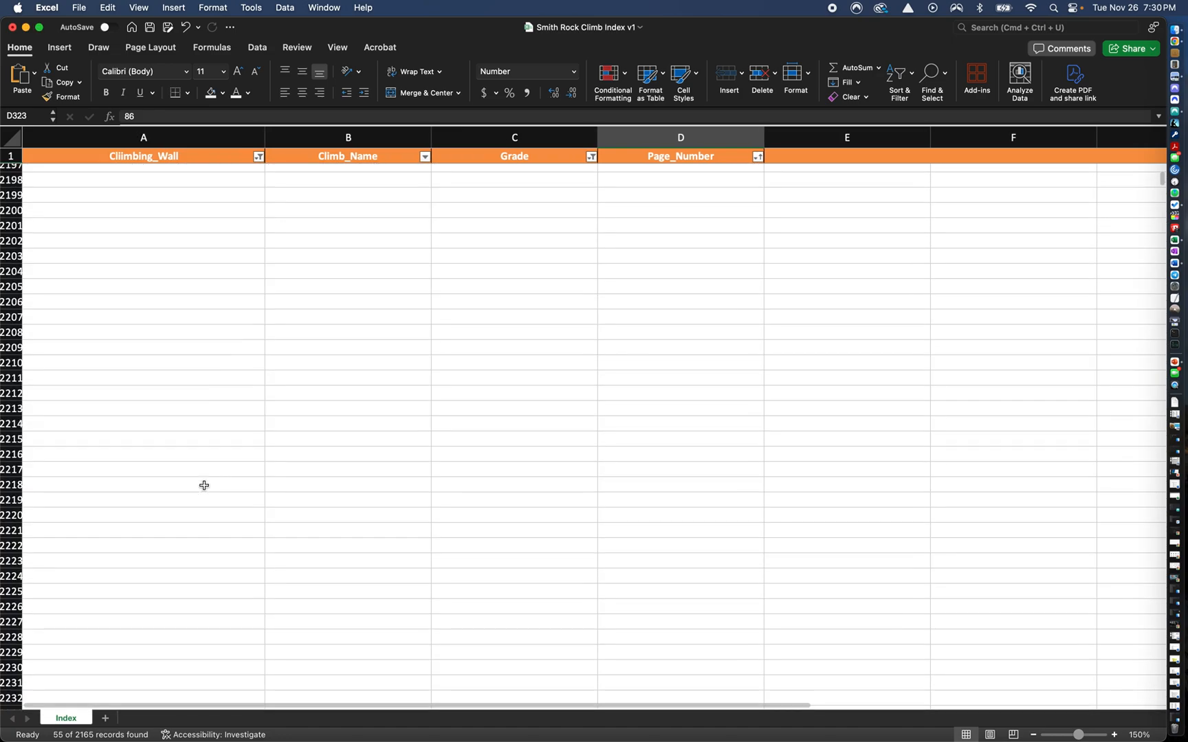
pyautogui.scroll(15, 204, 486)
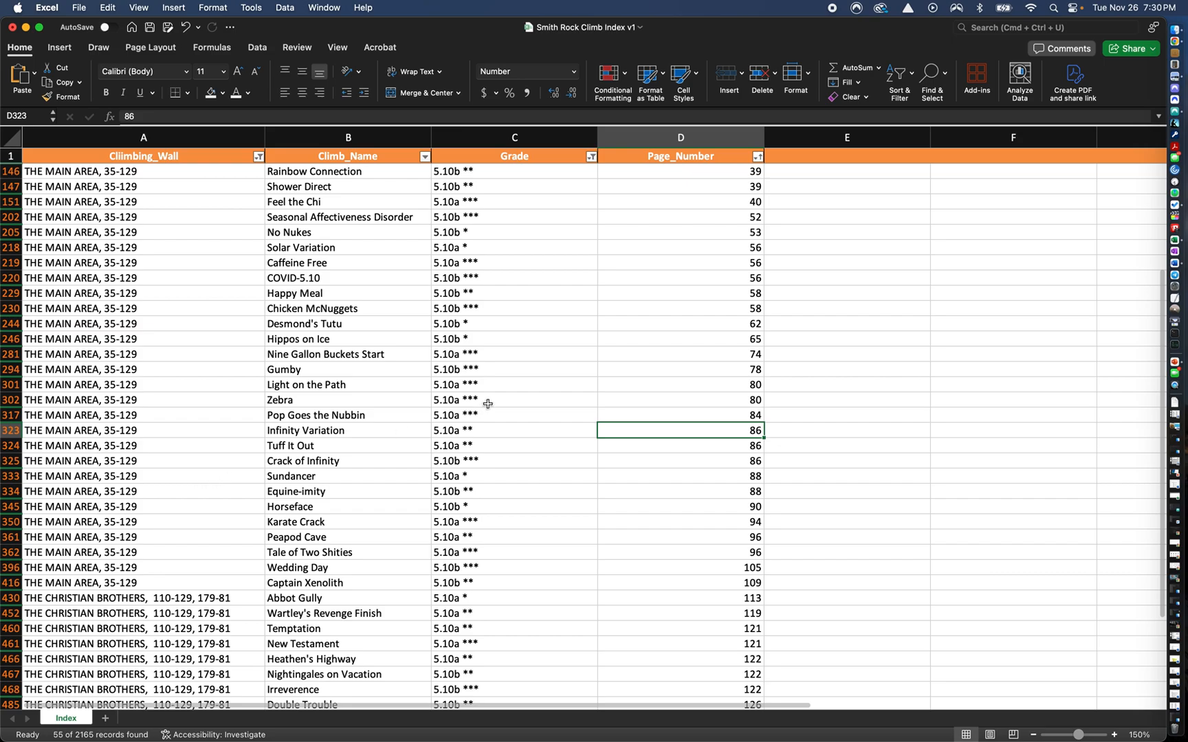
# Reselect all walls in the climbing wall filter and apply it, keeping the Grade filter
pyautogui.click(259, 157)
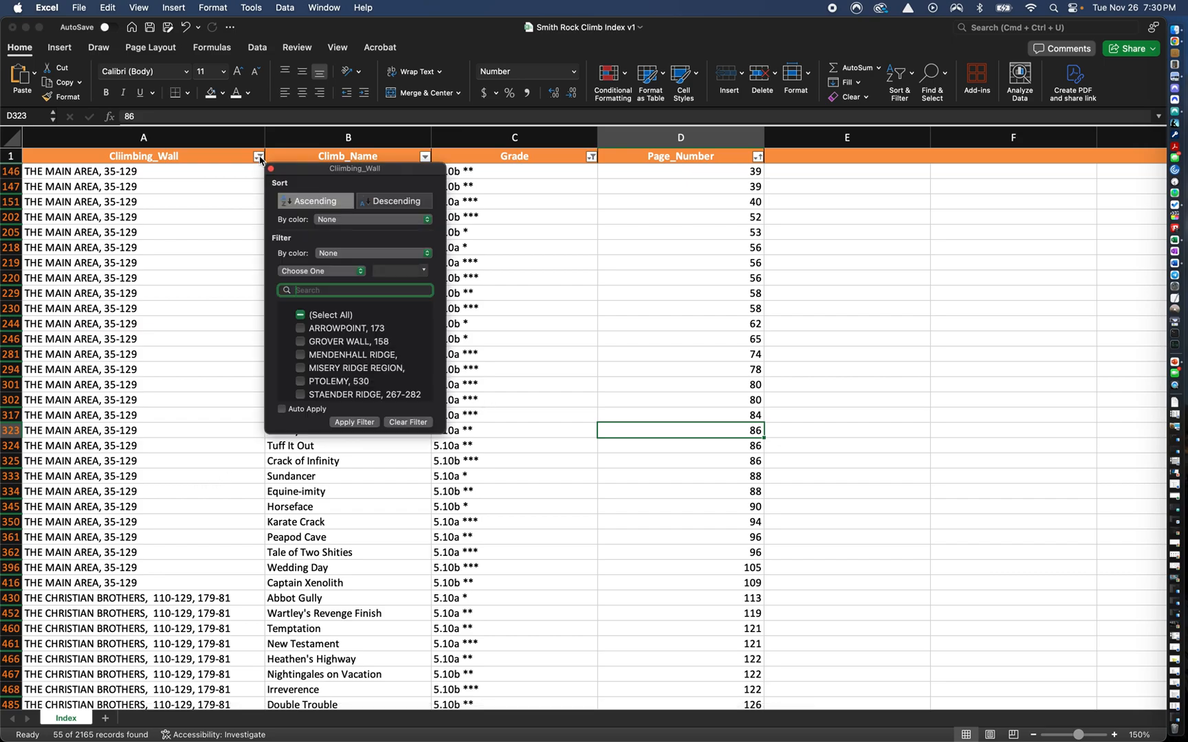
pyautogui.click(301, 317)
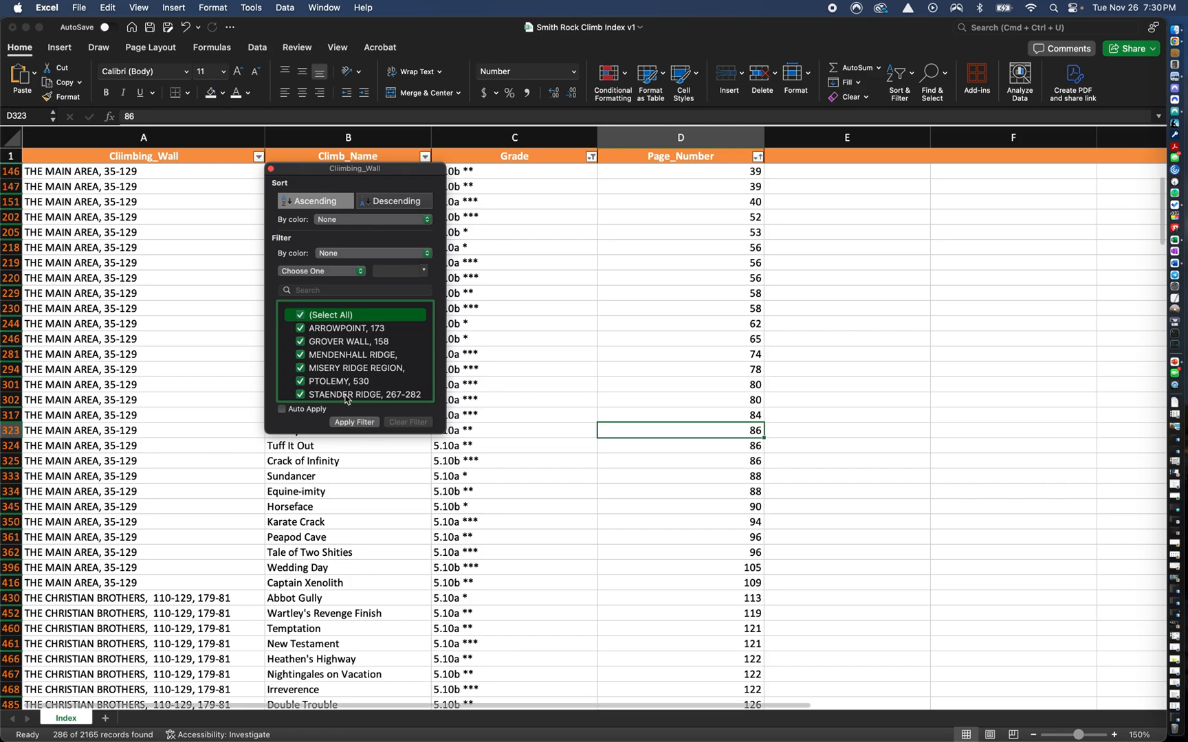
# Review the walls listed in the climbing wall filter, close it, and look over the grade-filtered climbs for all walls
pyautogui.scroll(-5, 347, 359)
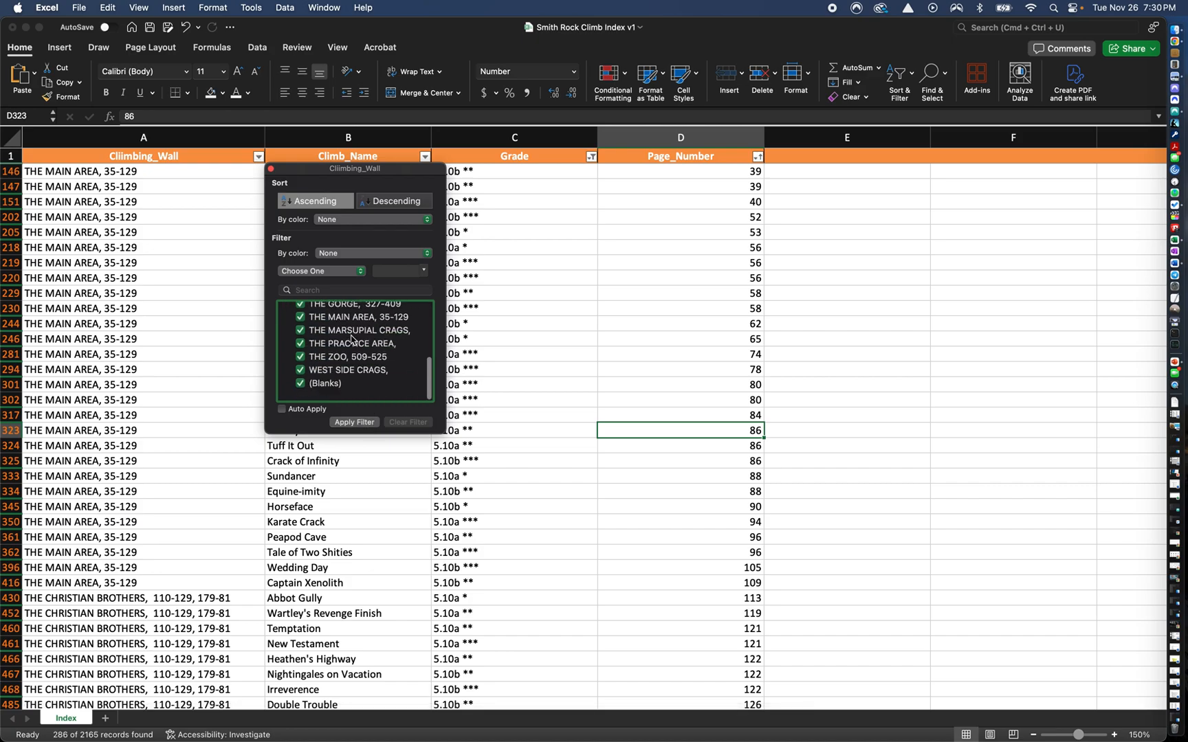
pyautogui.scroll(5, 347, 359)
pyautogui.click(88, 292)
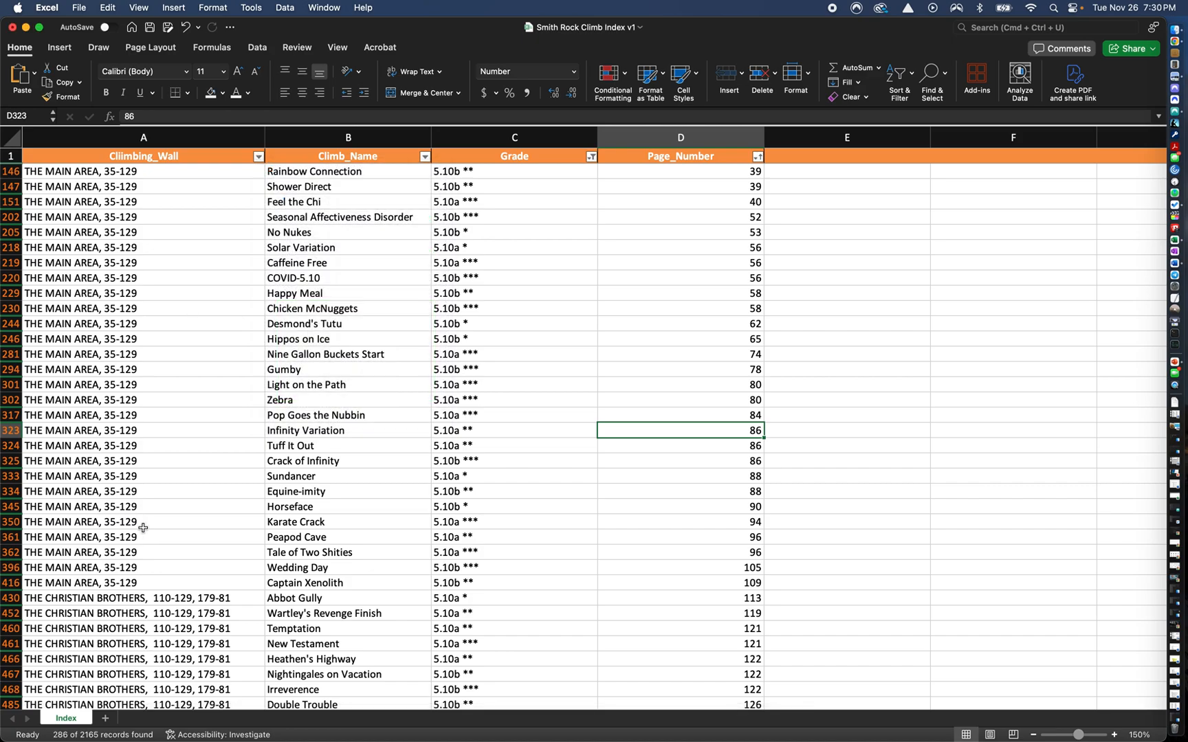
pyautogui.scroll(-20, 142, 527)
pyautogui.scroll(20, 143, 527)
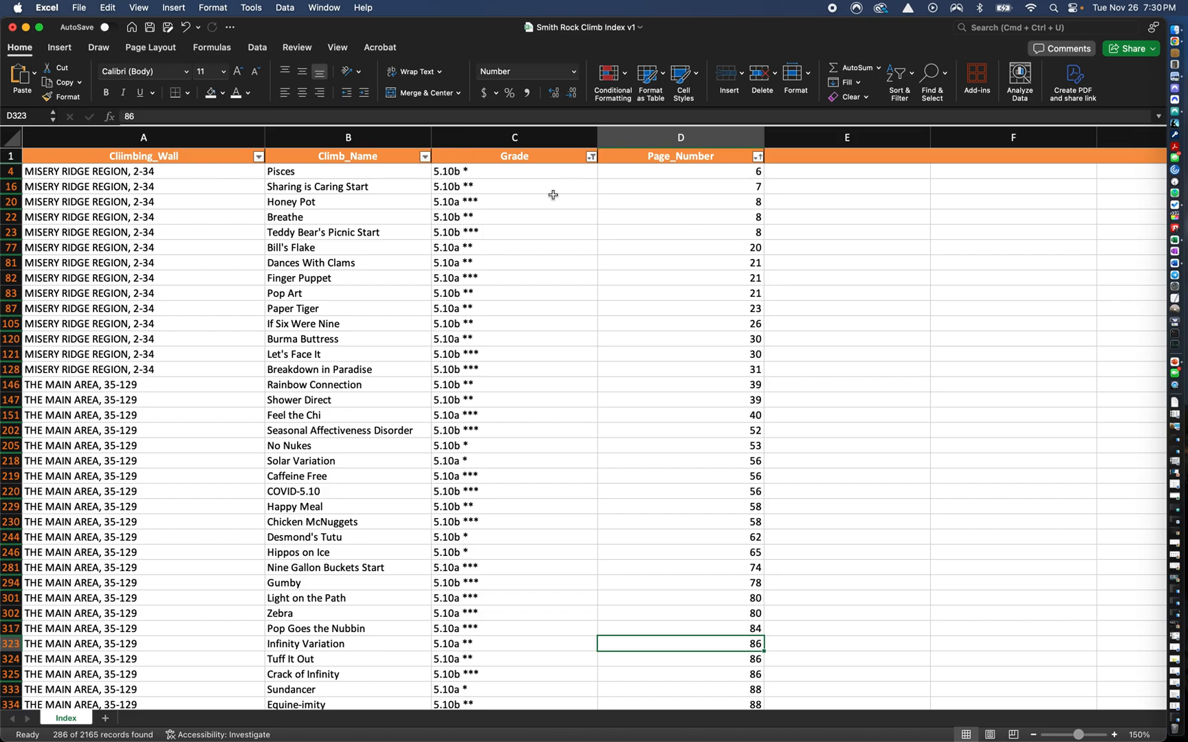
# Clear the Grade filter so that climbs of every grade are listed, and close the filter settings
pyautogui.click(591, 158)
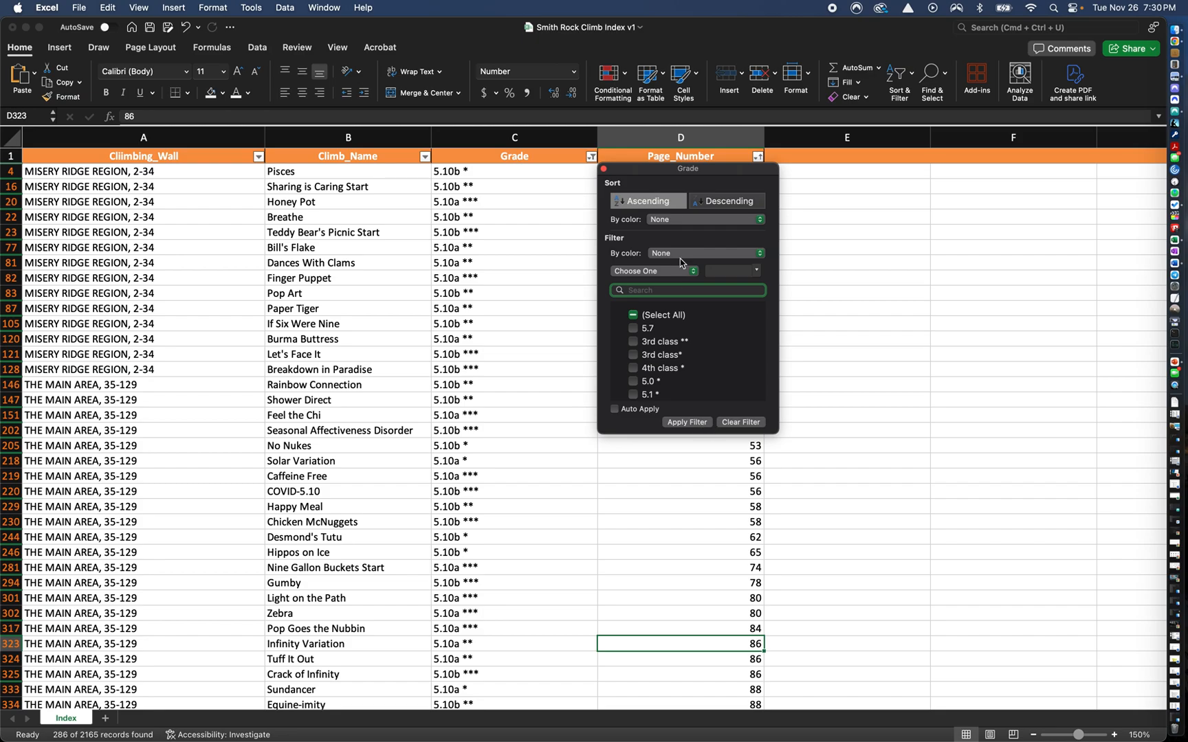
pyautogui.click(755, 426)
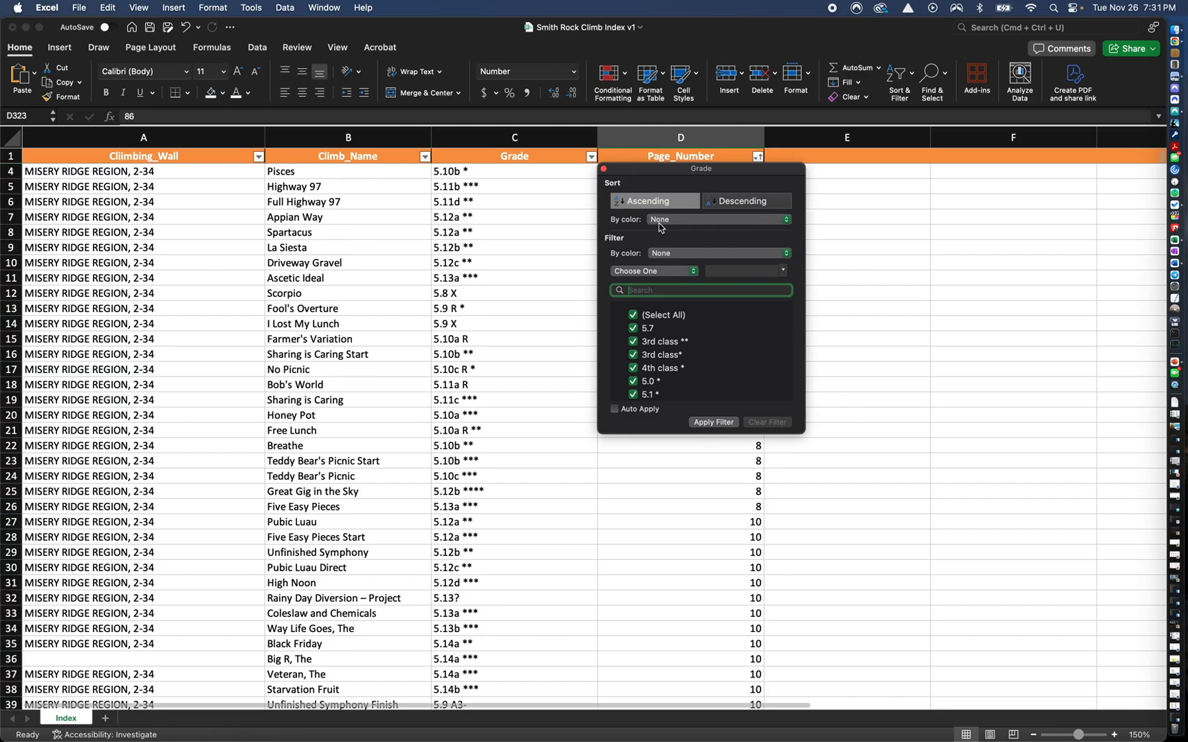
pyautogui.click(560, 231)
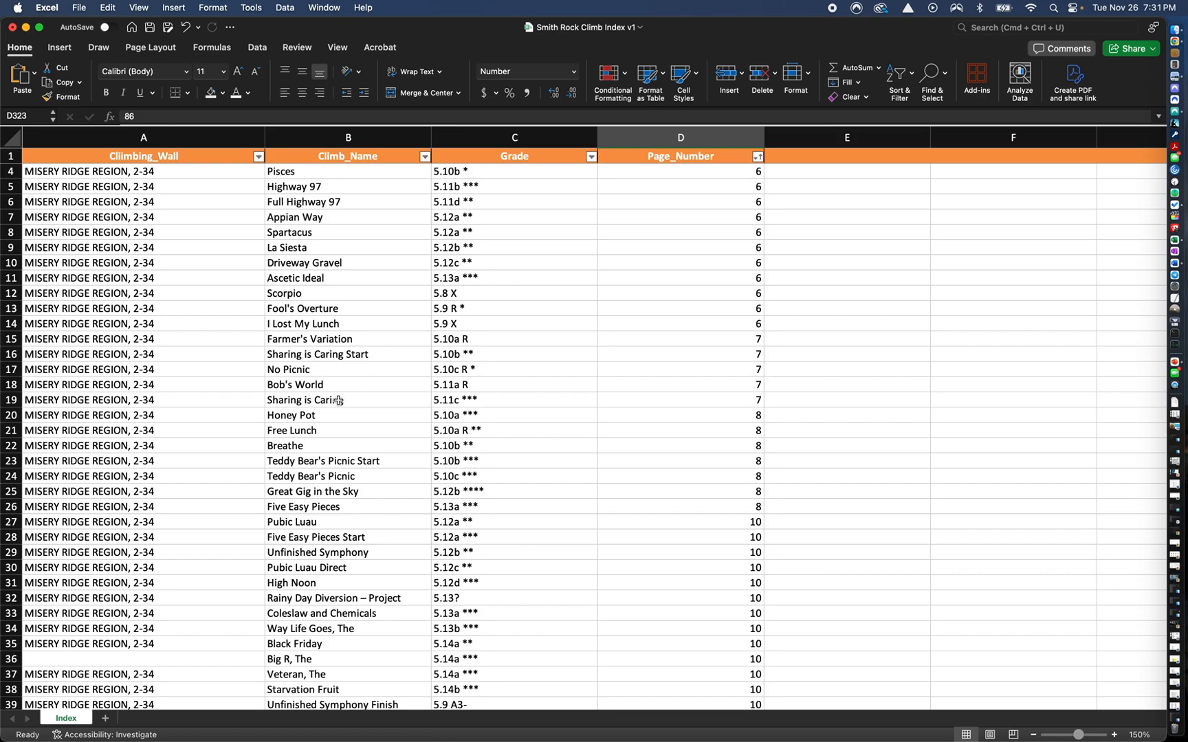
# Examine the full unfiltered index in page number order, from MISERY RIDGE REGION through THE MAIN AREA
pyautogui.scroll(-3, 338, 398)
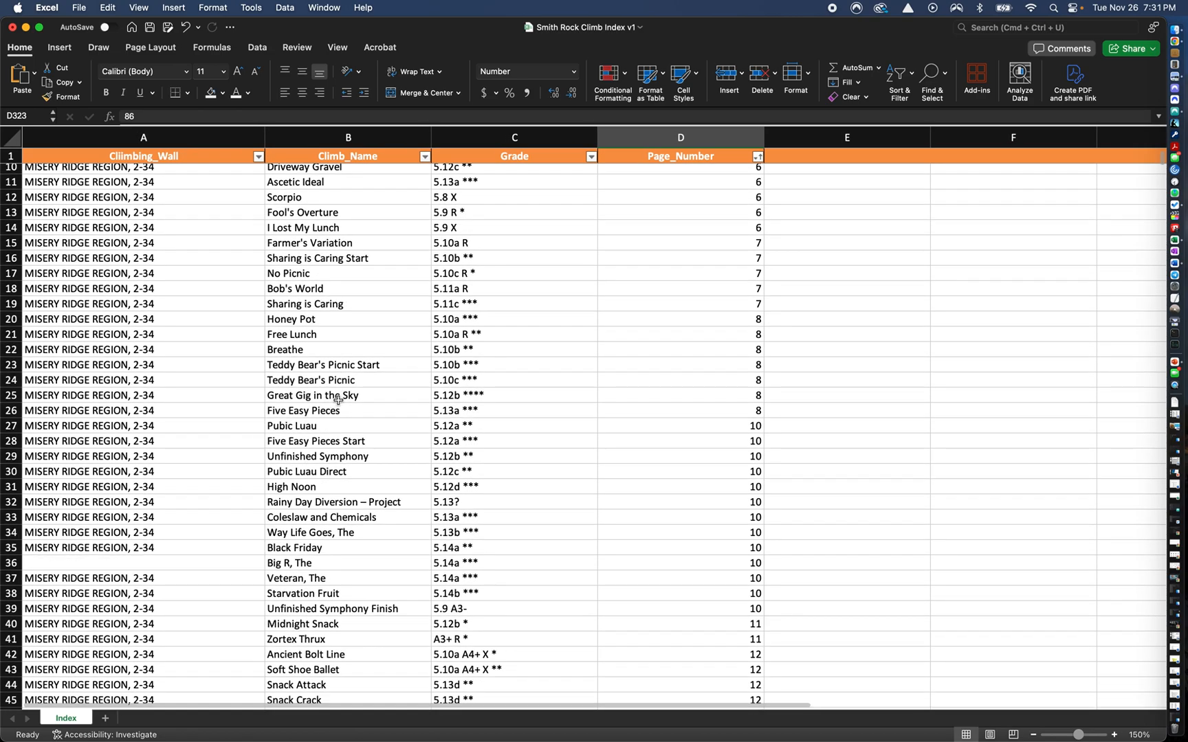
pyautogui.scroll(-10, 338, 398)
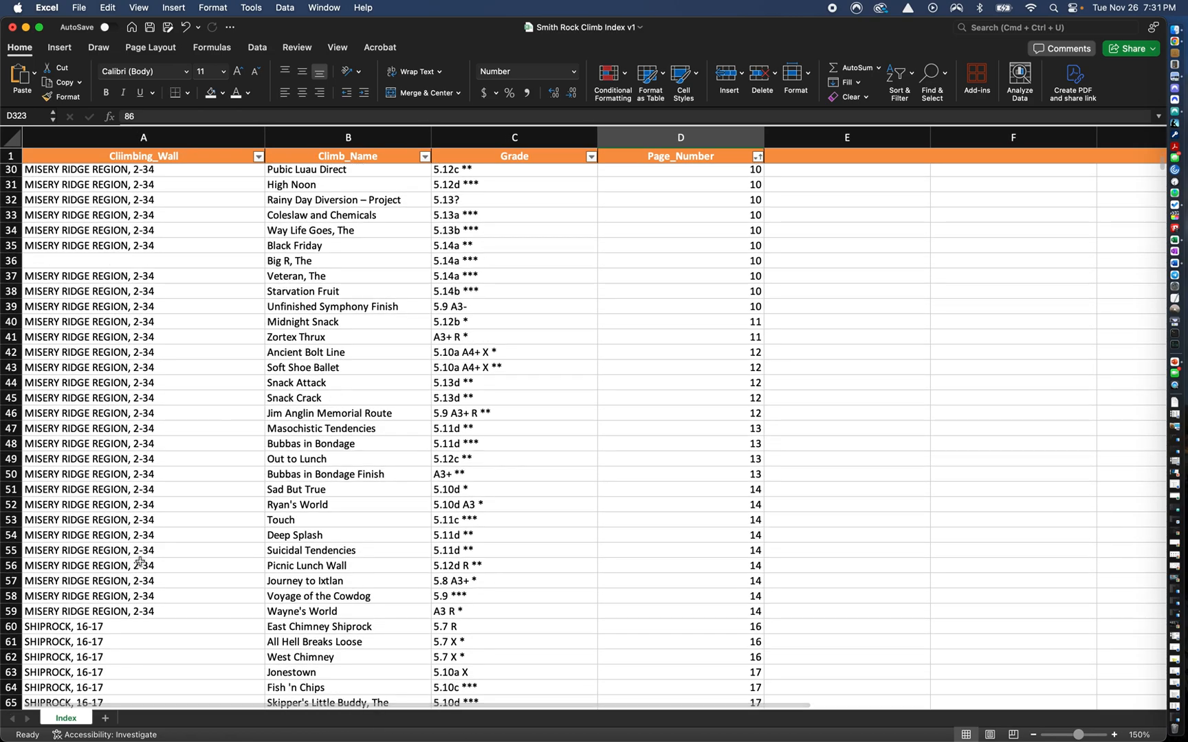
pyautogui.scroll(-20, 140, 562)
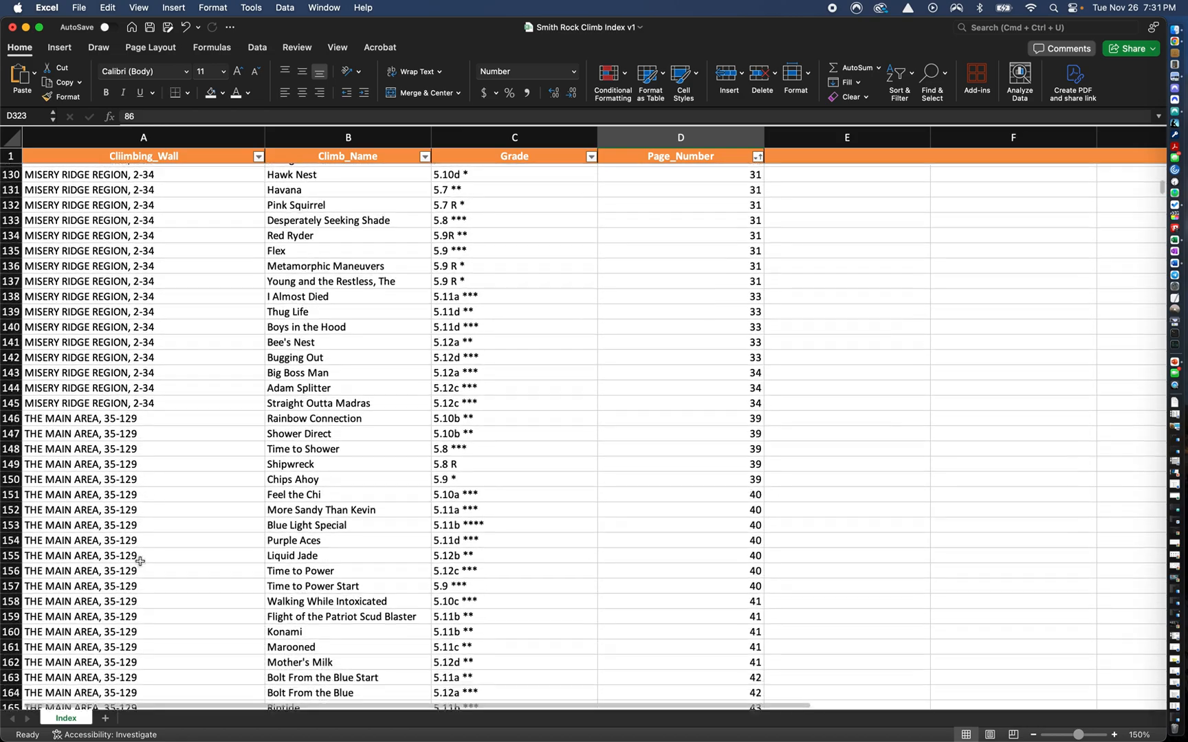
pyautogui.scroll(-20, 140, 562)
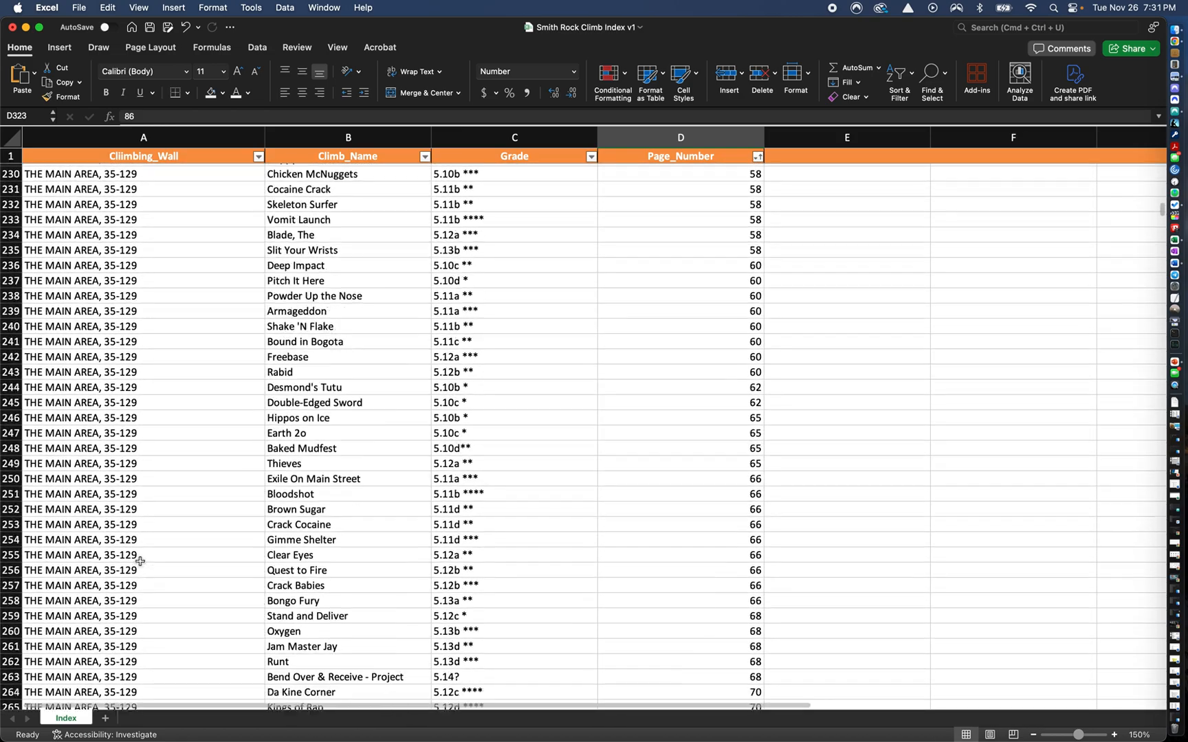
pyautogui.scroll(-20, 140, 562)
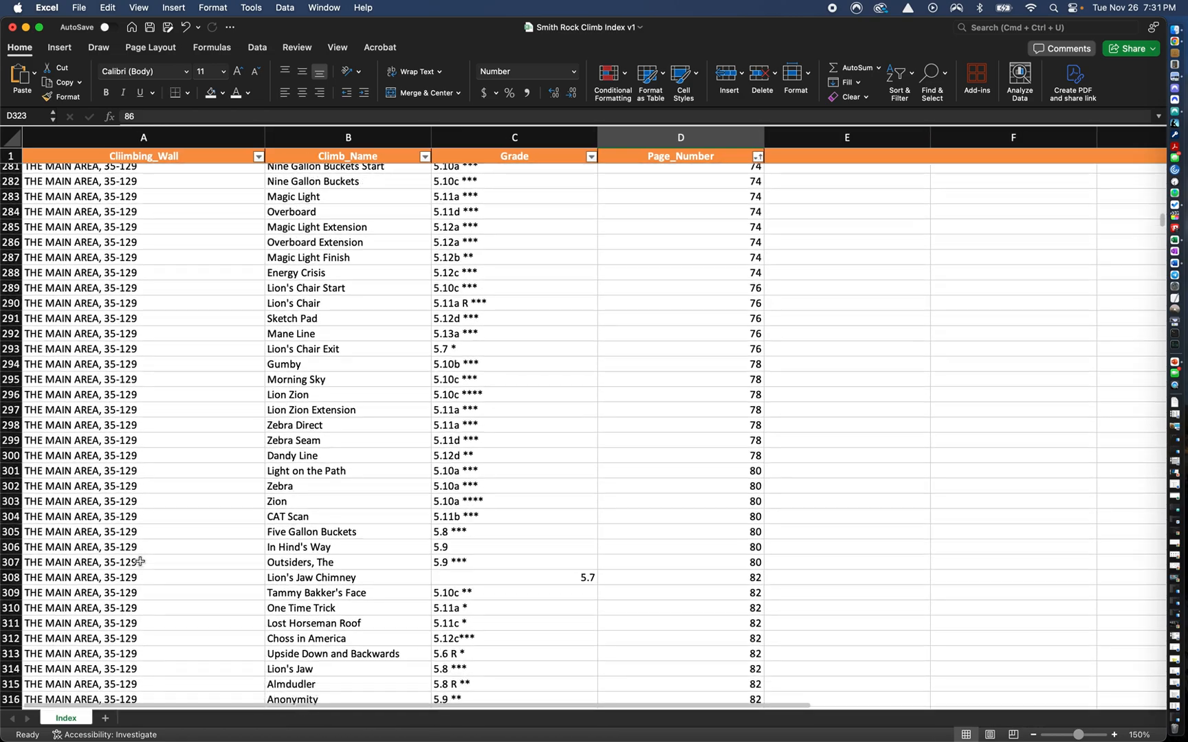
pyautogui.scroll(-18, 369, 505)
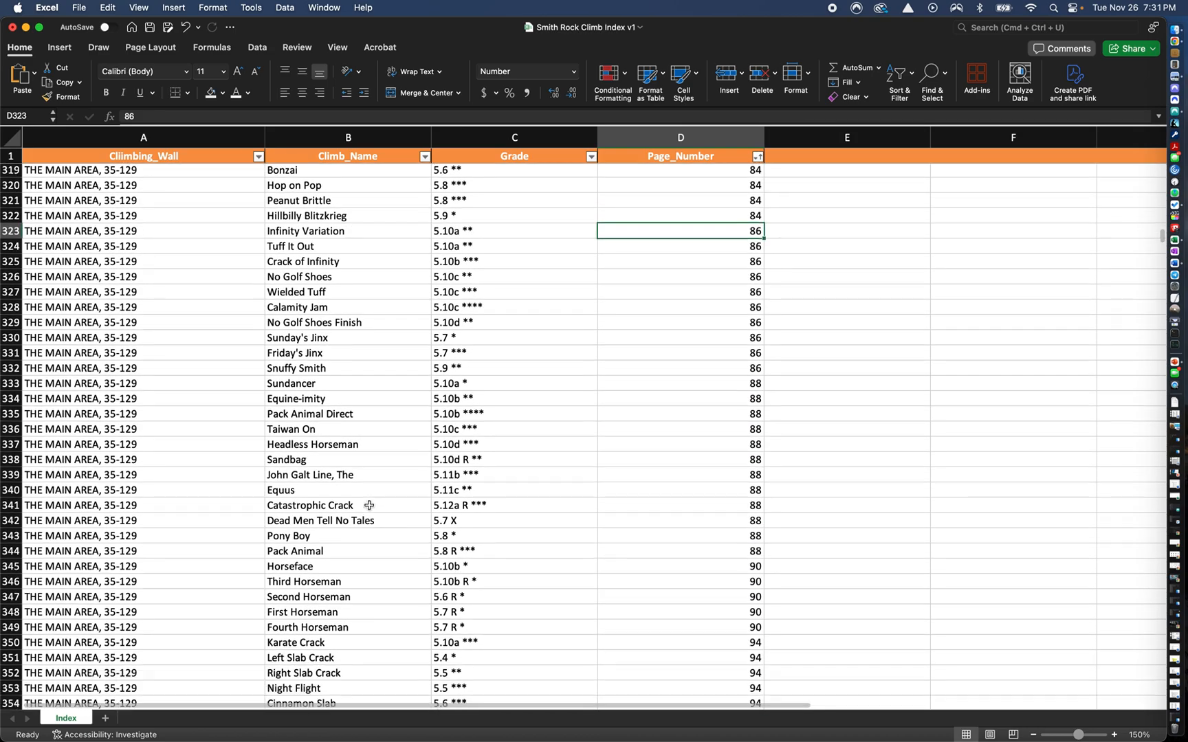
pyautogui.scroll(-2, 369, 505)
pyautogui.scroll(20, 369, 505)
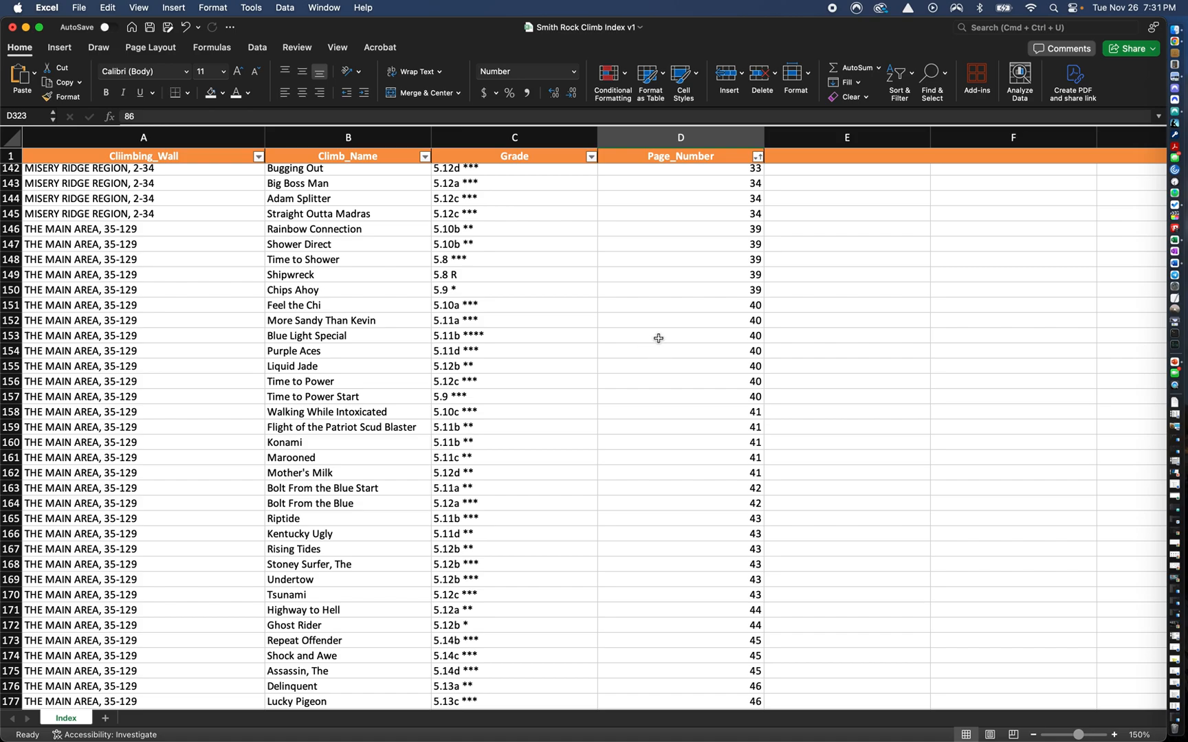
pyautogui.press('super+Tab')
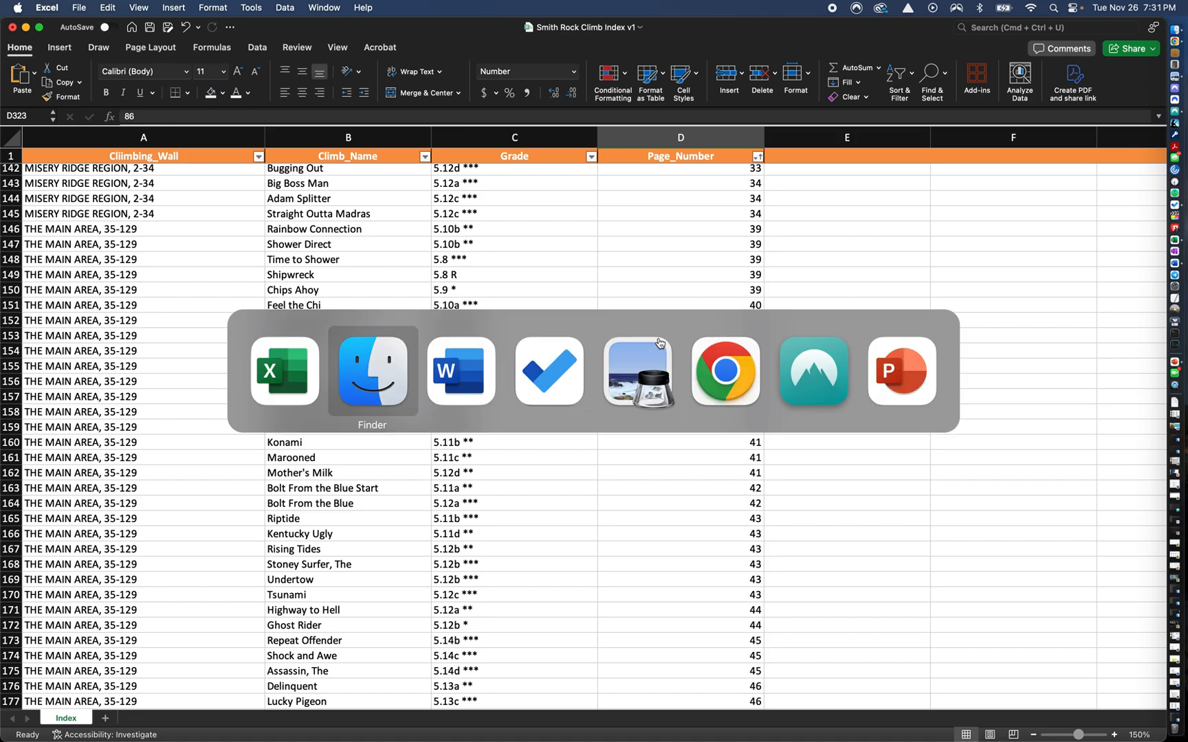
pyautogui.click(634, 181)
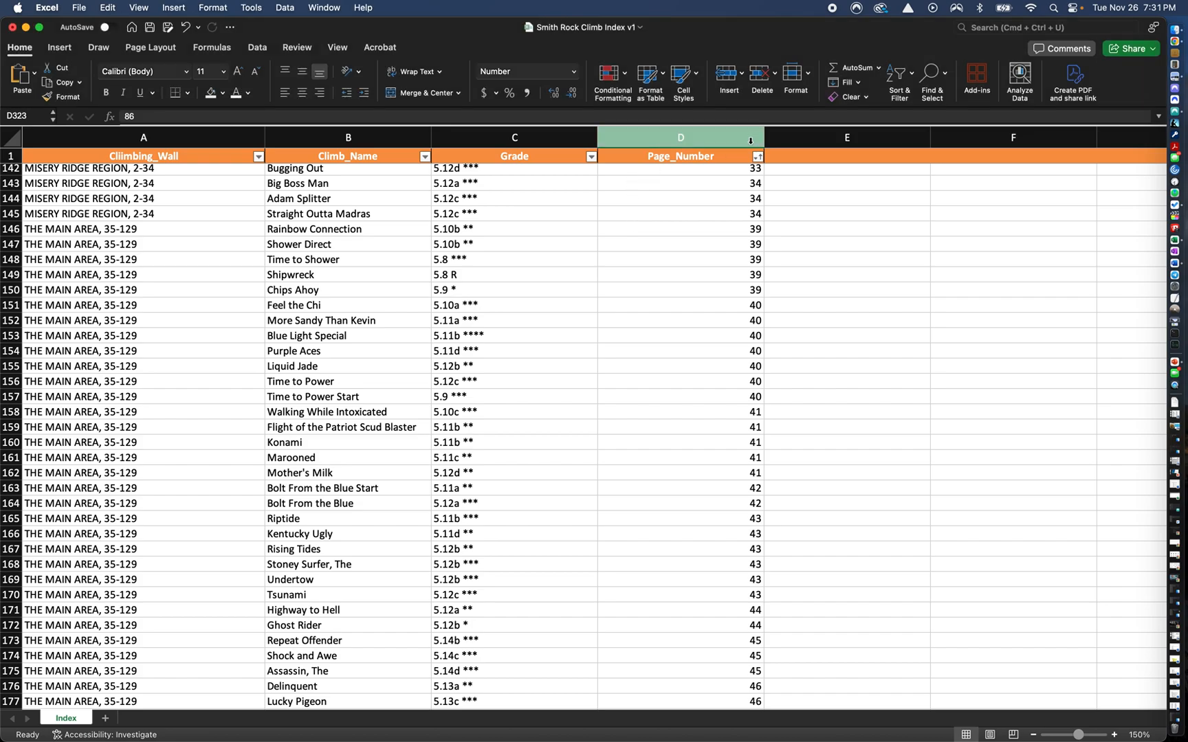